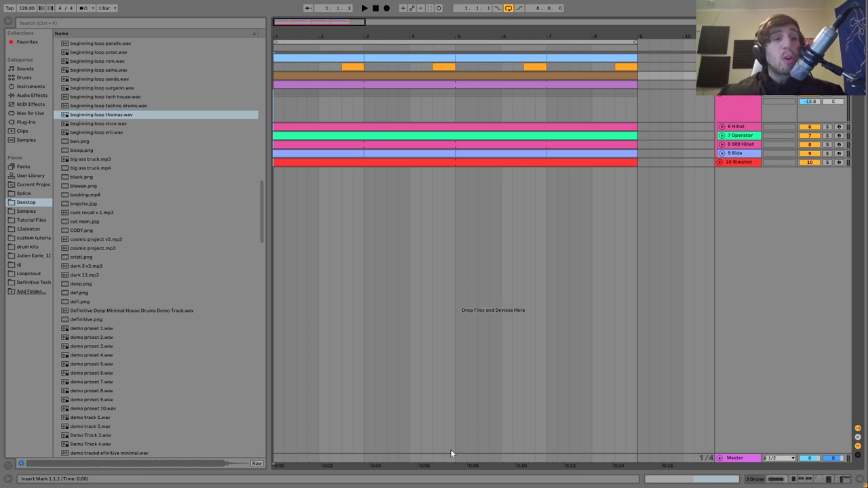
# - Show the Current Project folder from Tutorial Files, with Backup, Samples and the project file
pyautogui.click(34, 220)
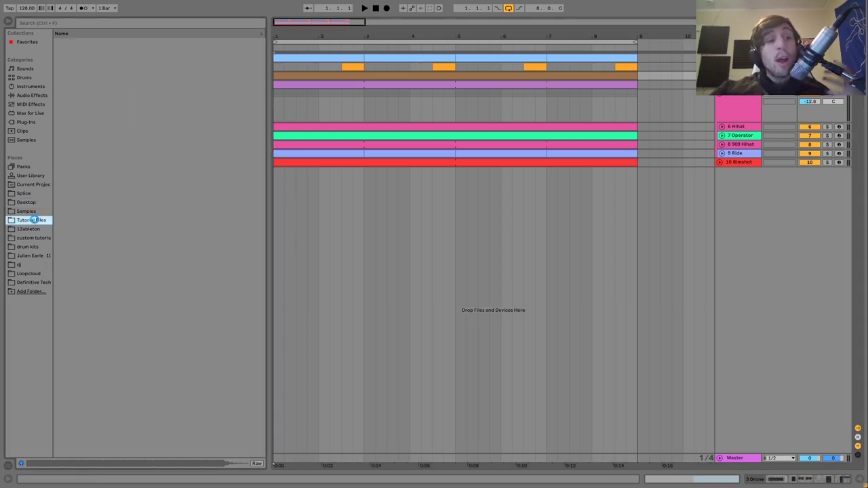
pyautogui.click(26, 186)
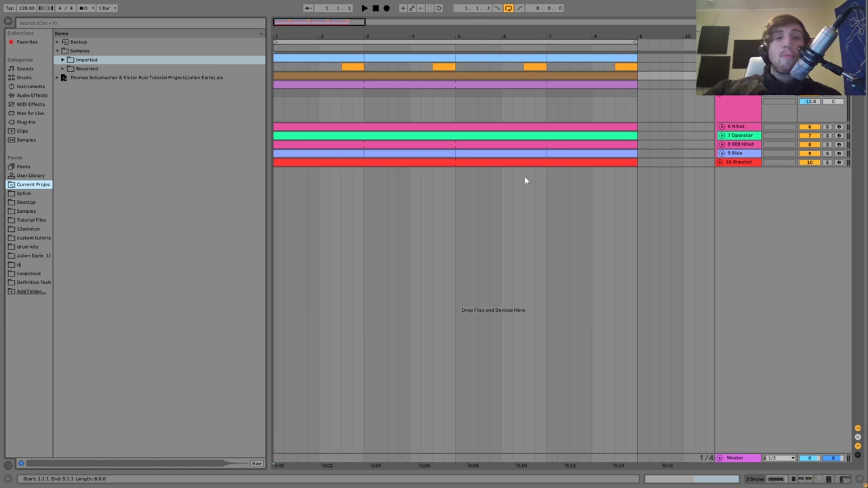
# - Unfold Stab 1 and Stab 2, play the stabs, and display Stab 1's Operator, Echo, Reverb chain
pyautogui.click(721, 58)
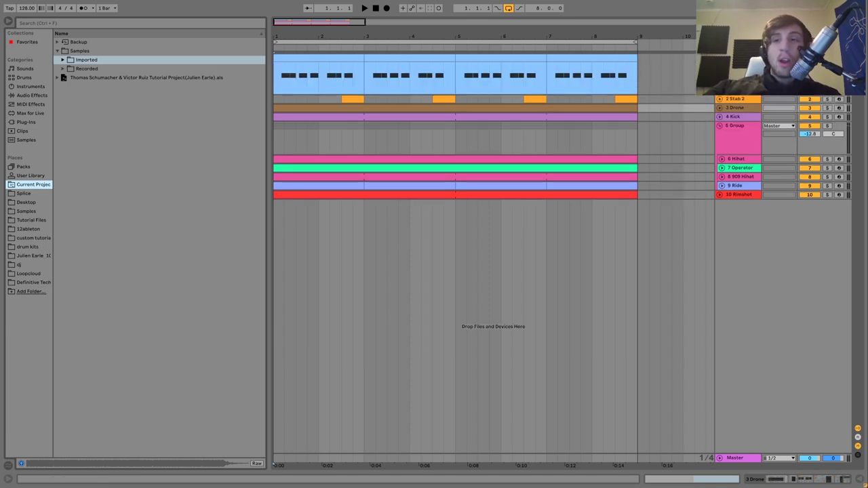
pyautogui.click(721, 100)
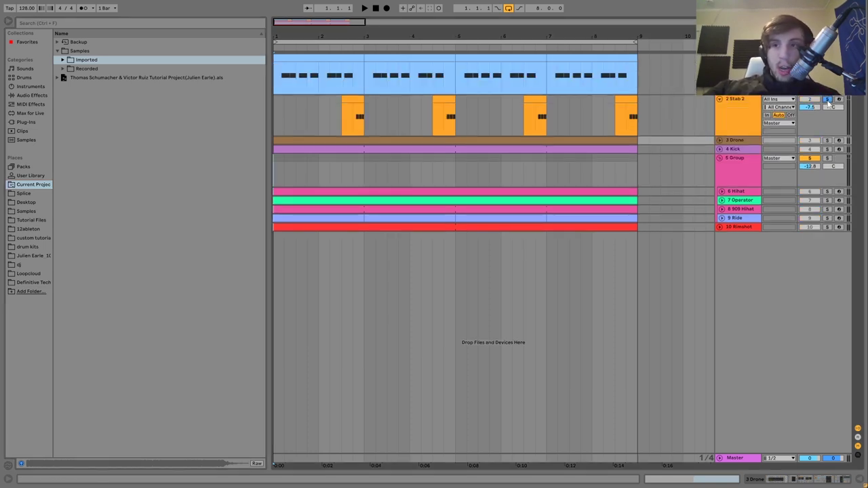
pyautogui.press('space')
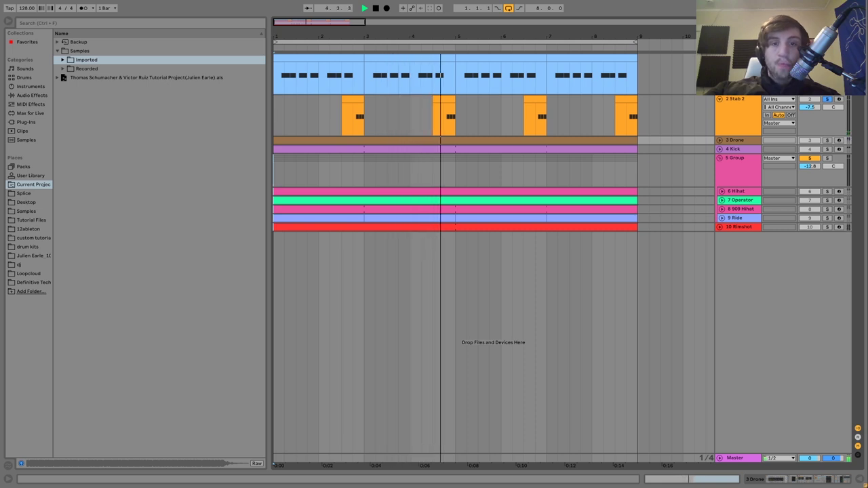
pyautogui.doubleClick(744, 107)
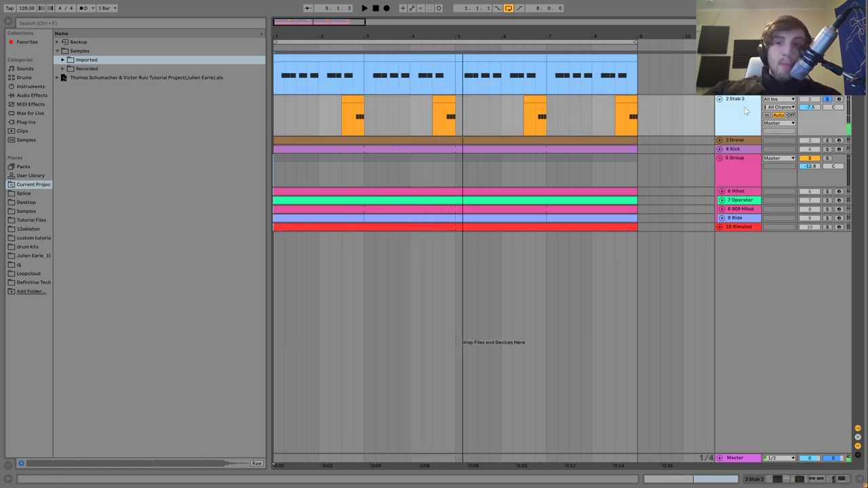
pyautogui.press('Up')
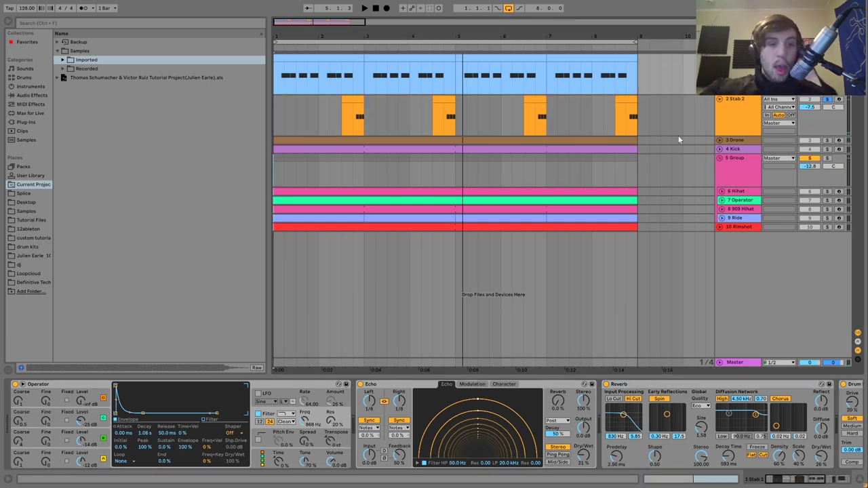
# - View the Stab 1 clip's MIDI notes, return to its device chain, and stop playback
pyautogui.click(297, 55)
pyautogui.doubleClick(297, 55)
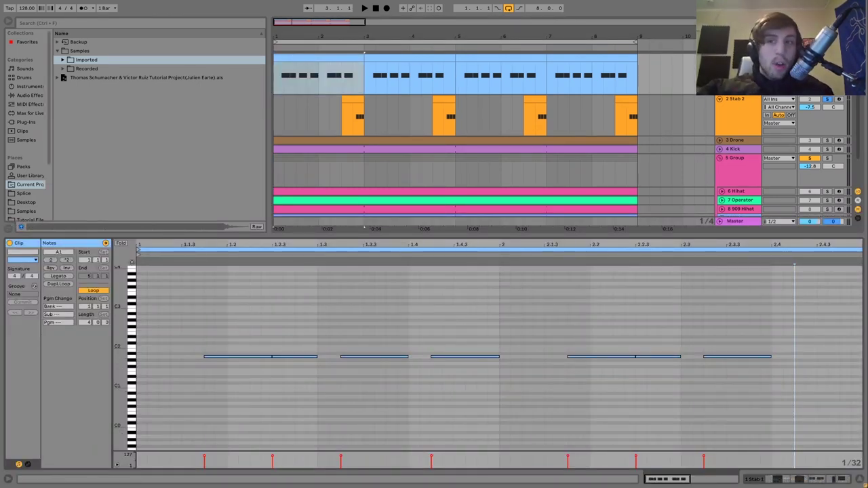
pyautogui.hotkey('shift', 'Tab')
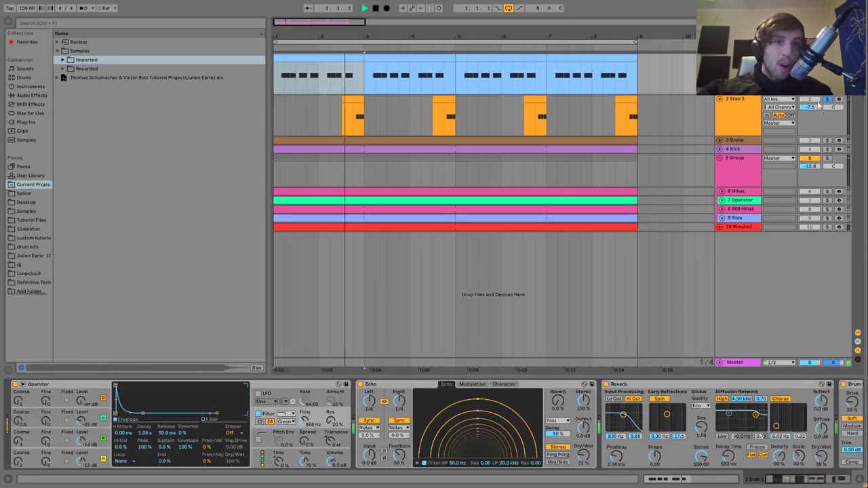
pyautogui.press('space')
# - Unsolo Stab 2 and audition the full mix
pyautogui.click(741, 114)
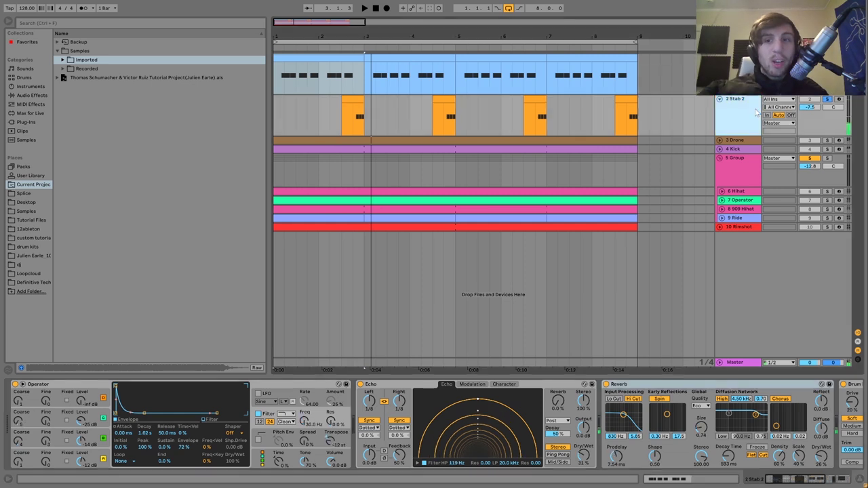
pyautogui.click(805, 142)
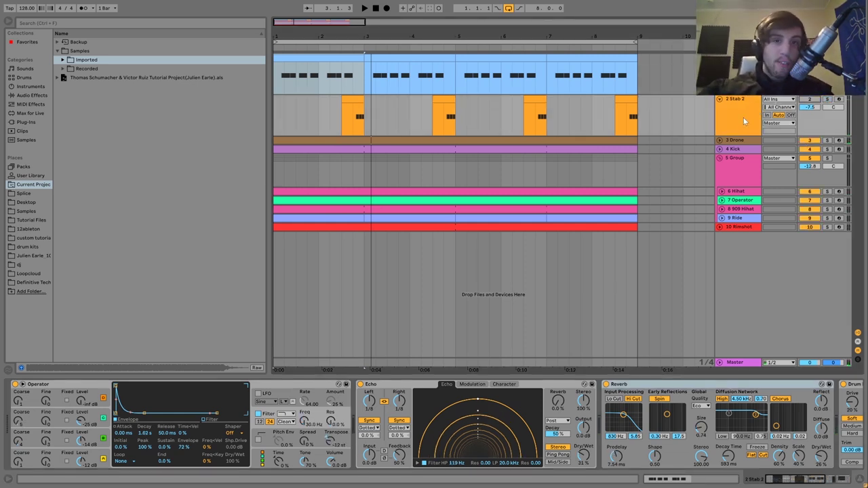
pyautogui.press('space')
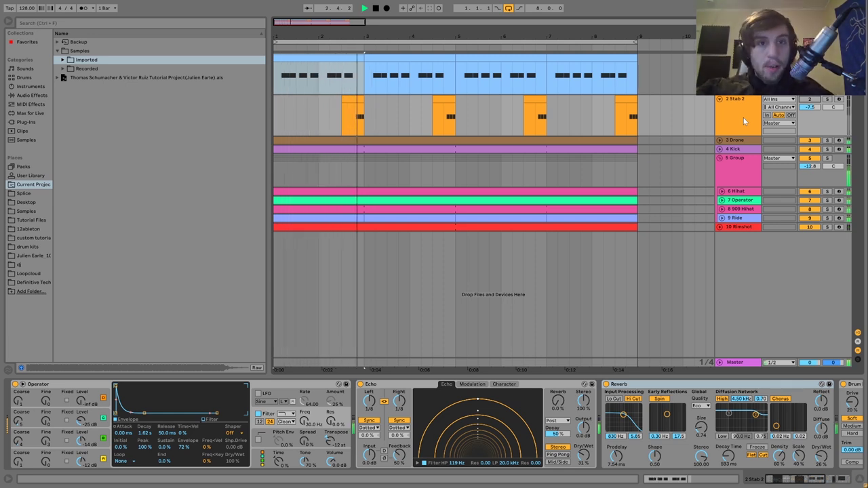
pyautogui.press('space')
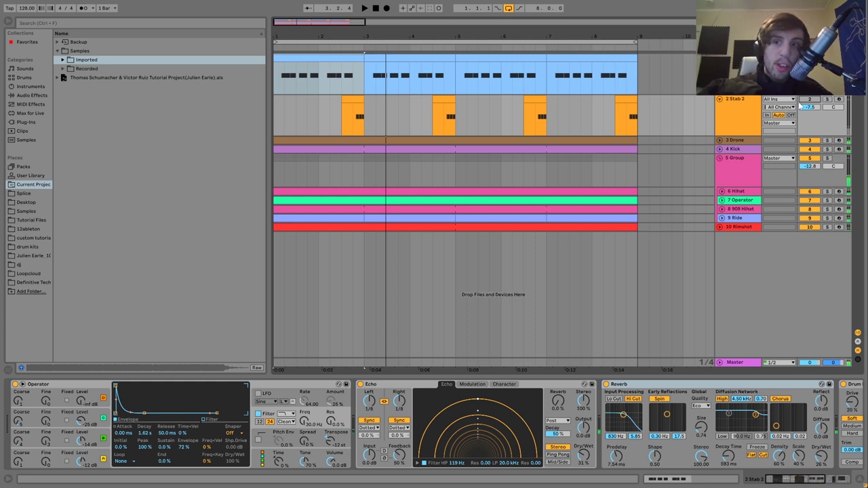
# - Lower Stab 2's volume to -7.5, check the balance, and show Stab 1's devices
pyautogui.moveTo(809, 103); pyautogui.dragTo(792, 158)
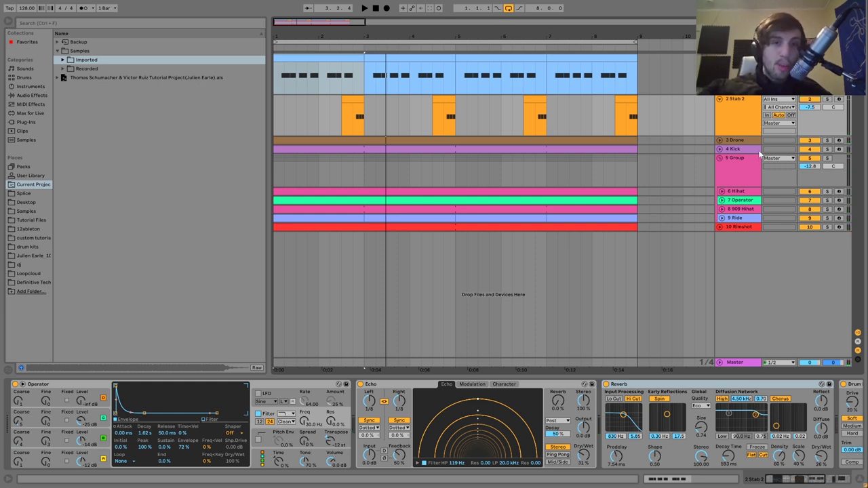
pyautogui.press('space')
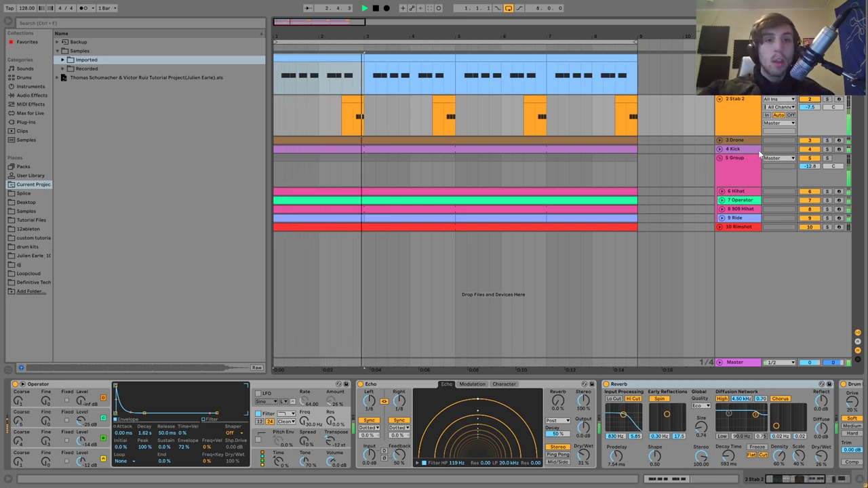
pyautogui.press('space')
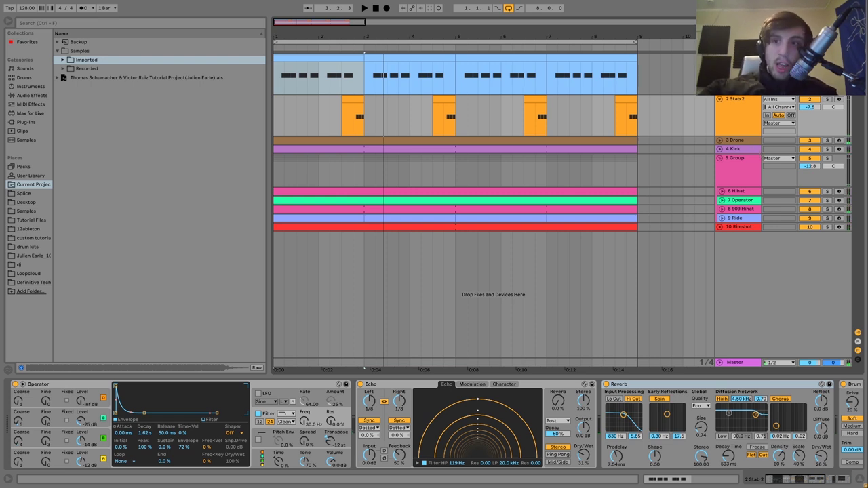
pyautogui.click(827, 58)
pyautogui.press('space')
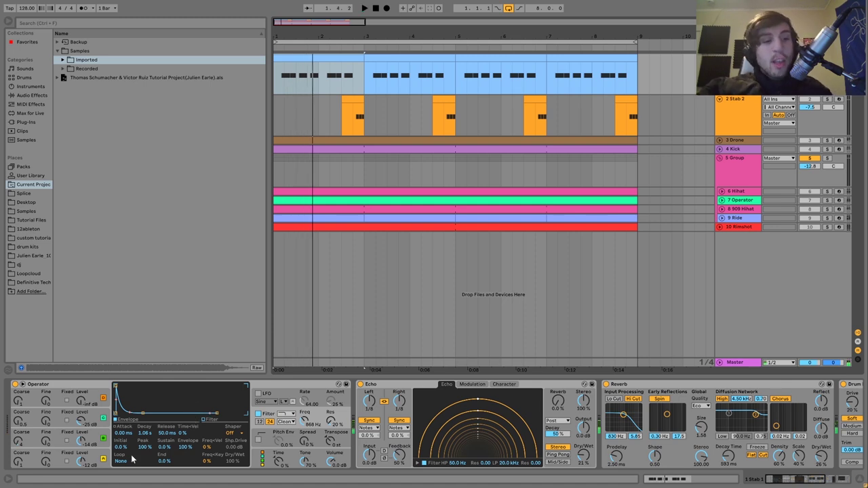
pyautogui.click(103, 456)
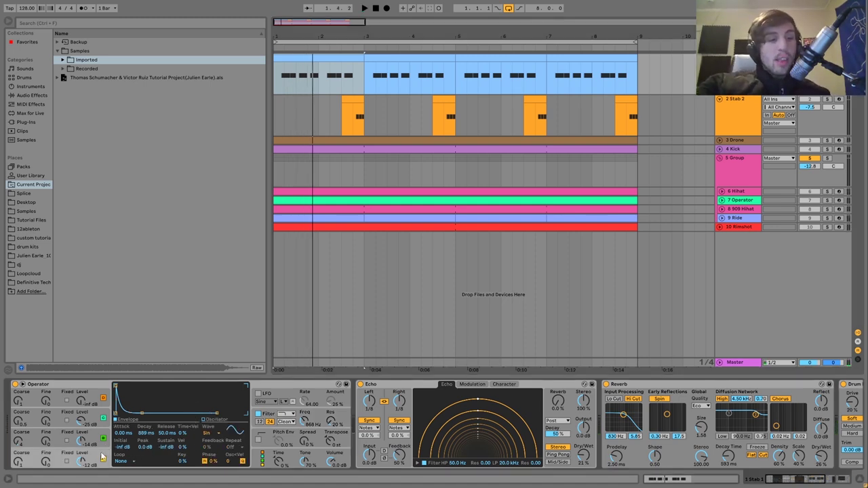
pyautogui.click(95, 438)
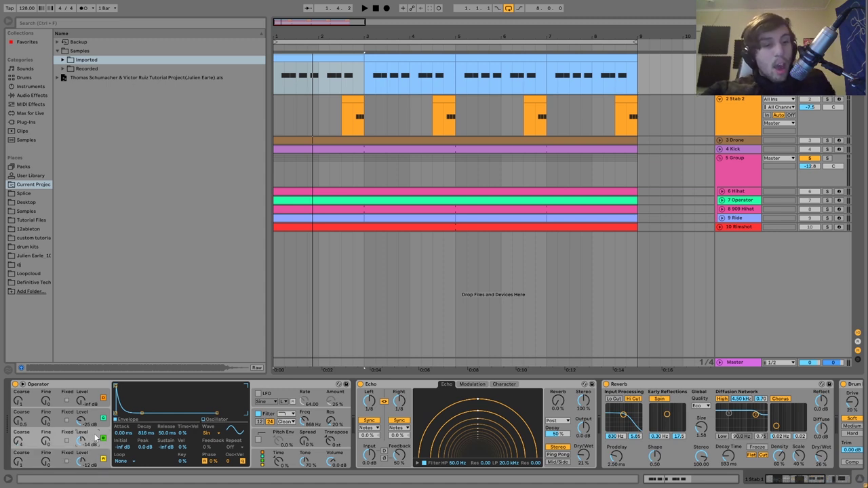
pyautogui.click(103, 459)
pyautogui.click(95, 423)
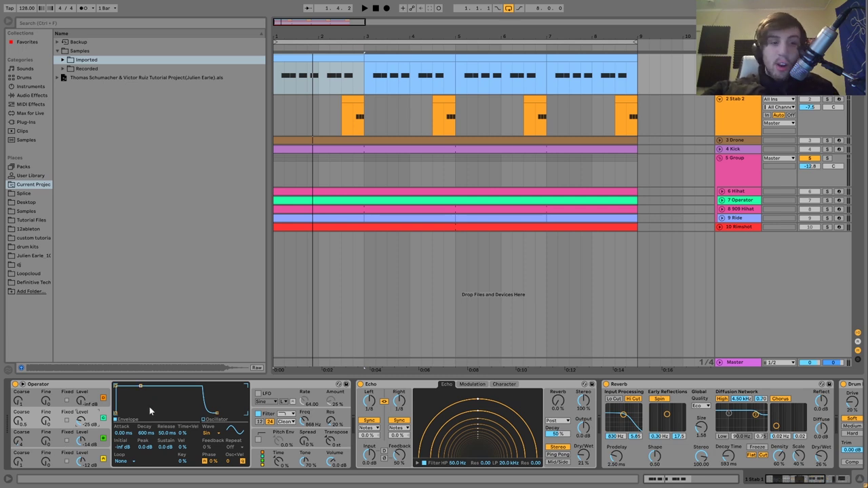
pyautogui.click(103, 418)
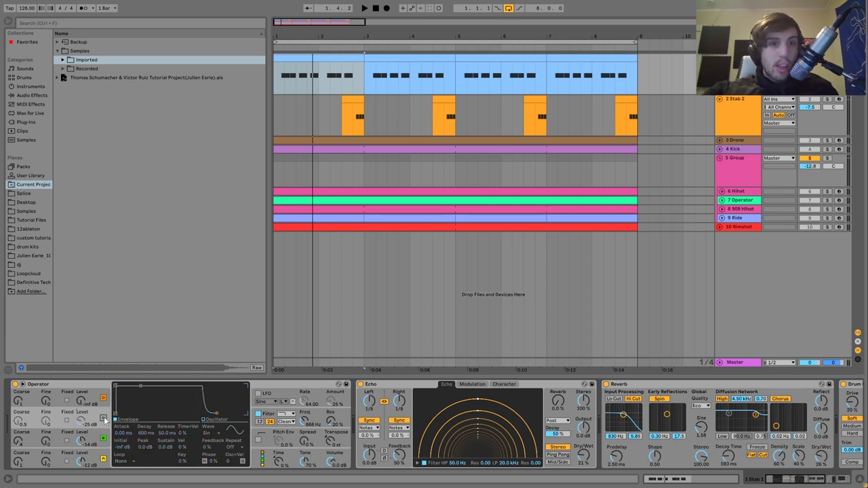
pyautogui.press('space')
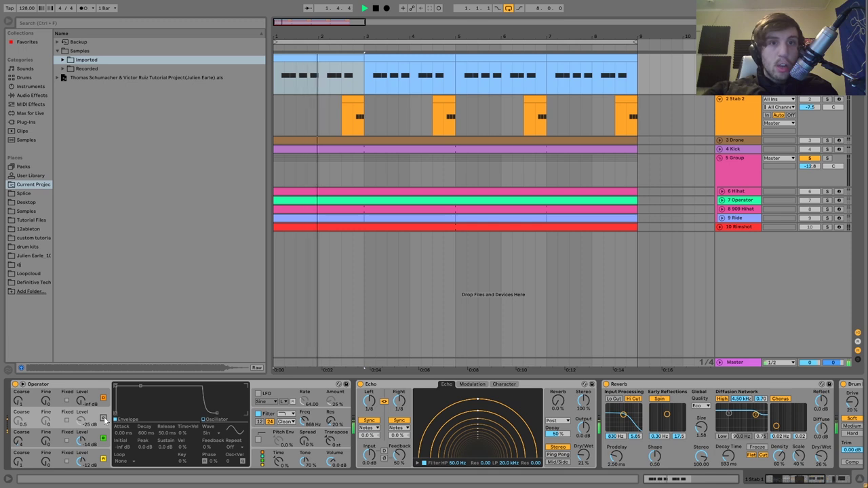
pyautogui.click(103, 419)
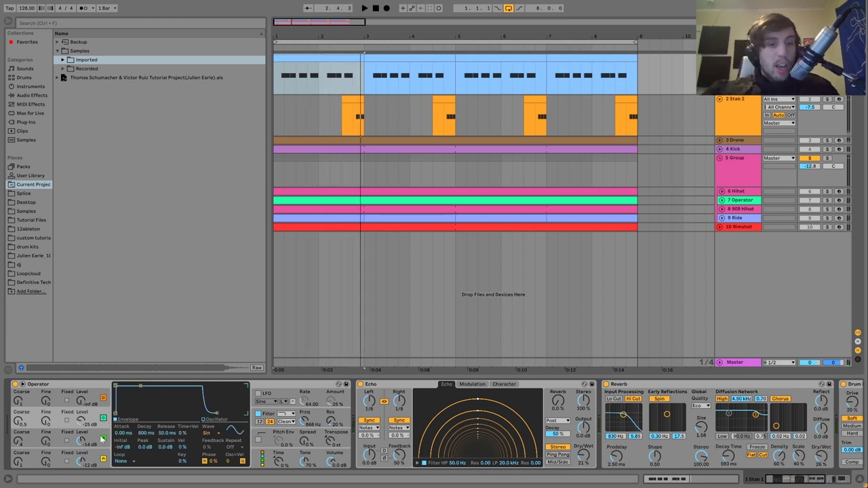
pyautogui.press('space')
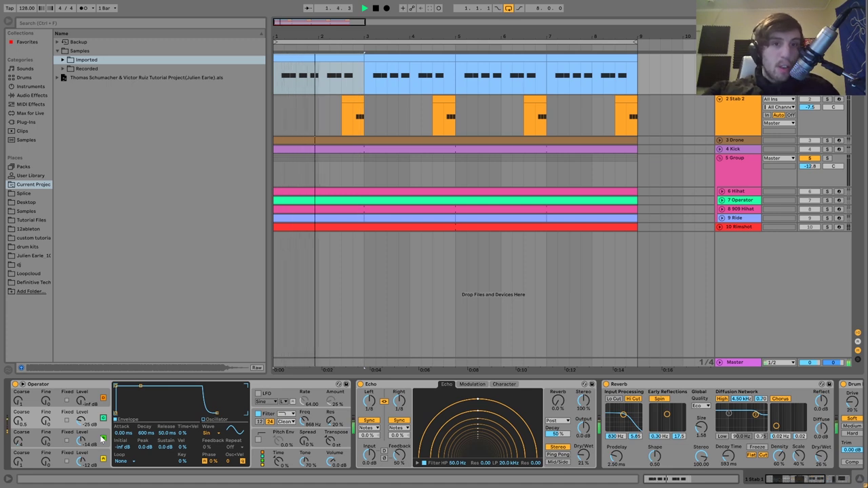
pyautogui.press('space')
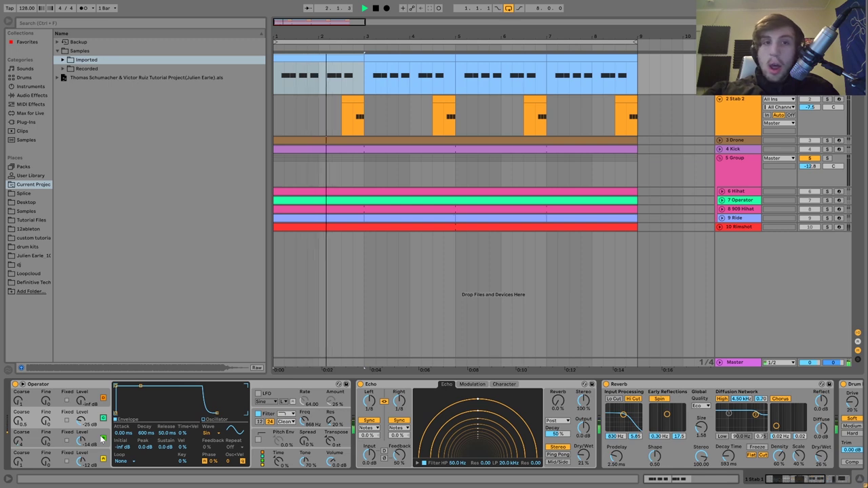
pyautogui.press('space')
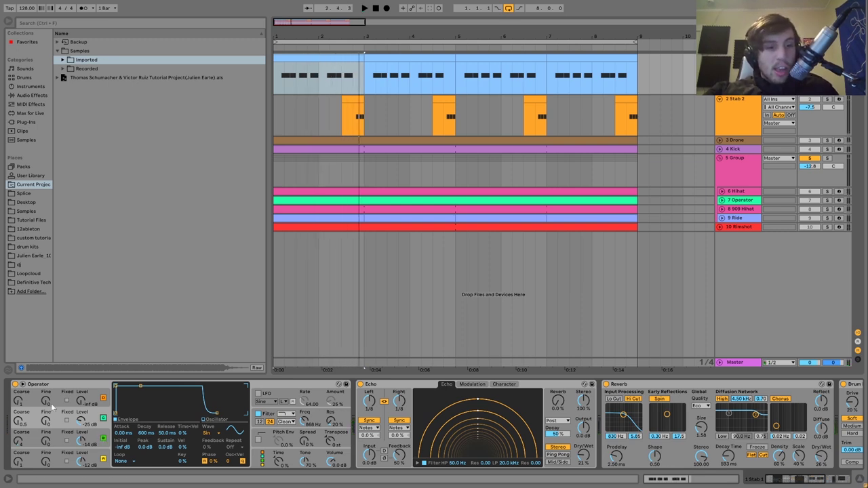
pyautogui.click(274, 423)
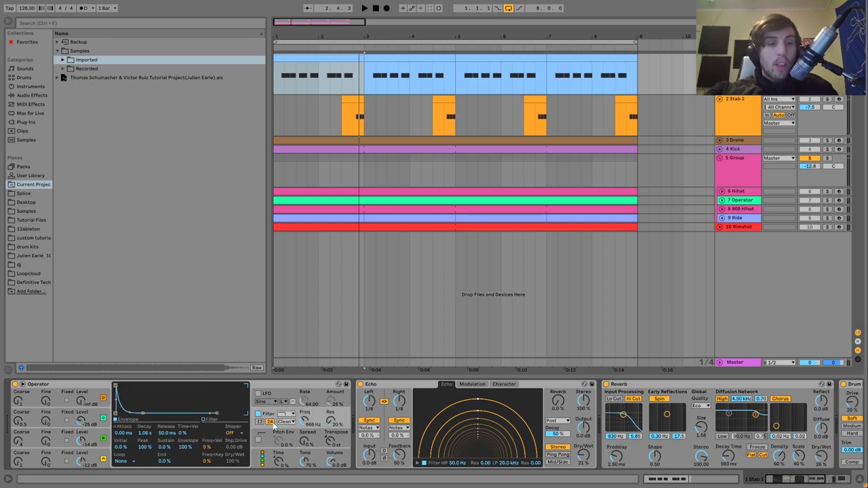
pyautogui.press('space')
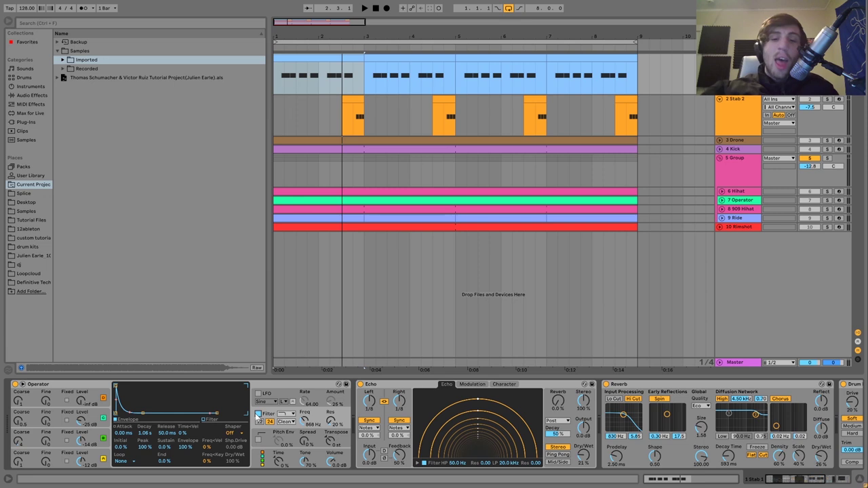
# - Scroll Stab 1's chain to Drum Buss and the 111 Hz Auto Filter, then solo Stab 2
pyautogui.hscroll(5, 175, 425)
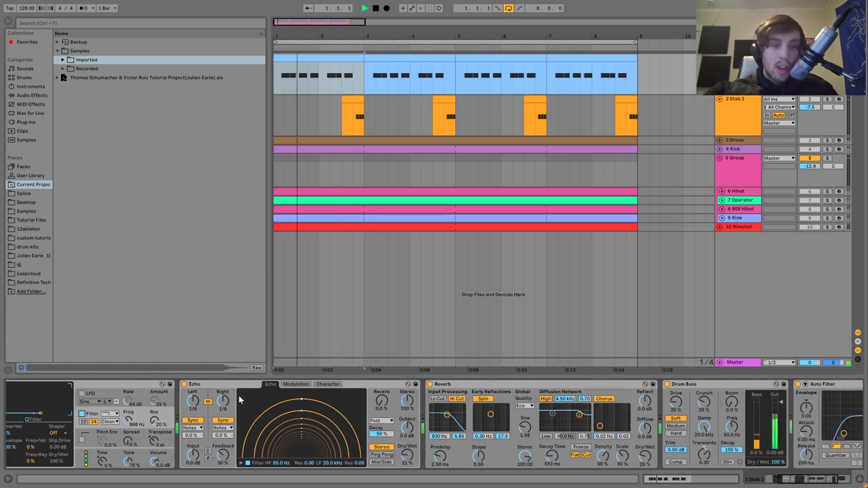
pyautogui.hscroll(4, 455, 443)
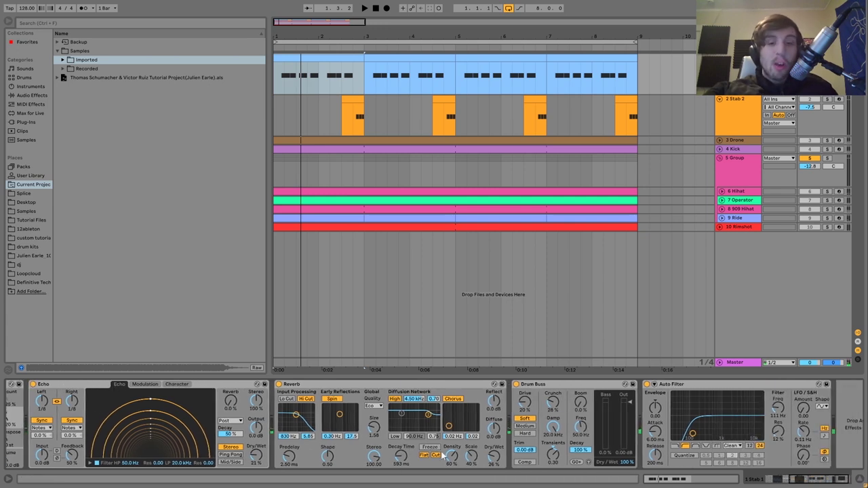
pyautogui.hscroll(1, 400, 459)
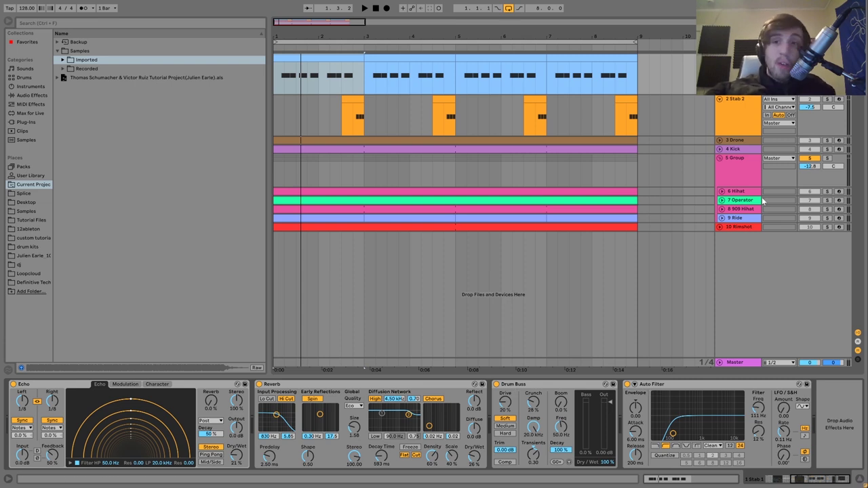
pyautogui.click(827, 99)
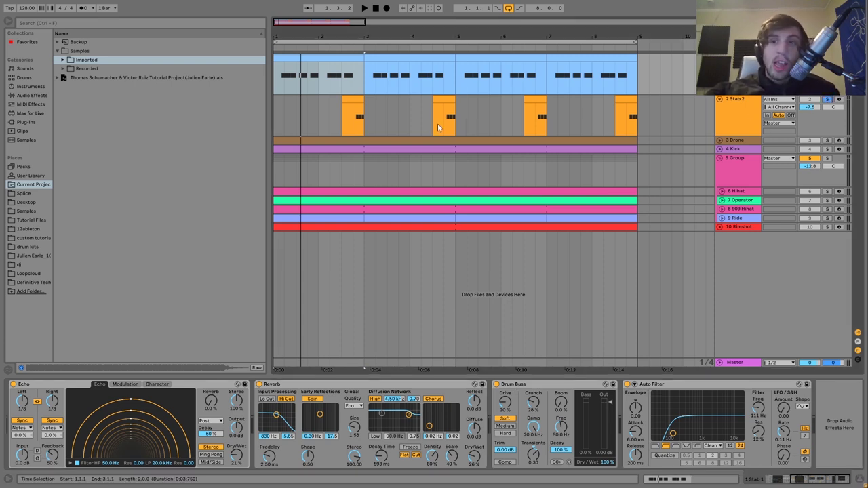
# - Show Stab 2's devices and inspect Operator's oscillator envelopes A through D
pyautogui.click(355, 116)
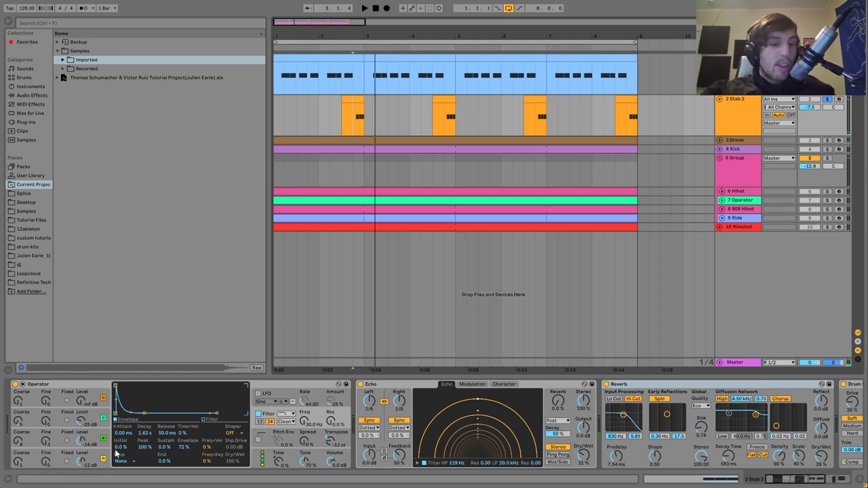
pyautogui.click(98, 434)
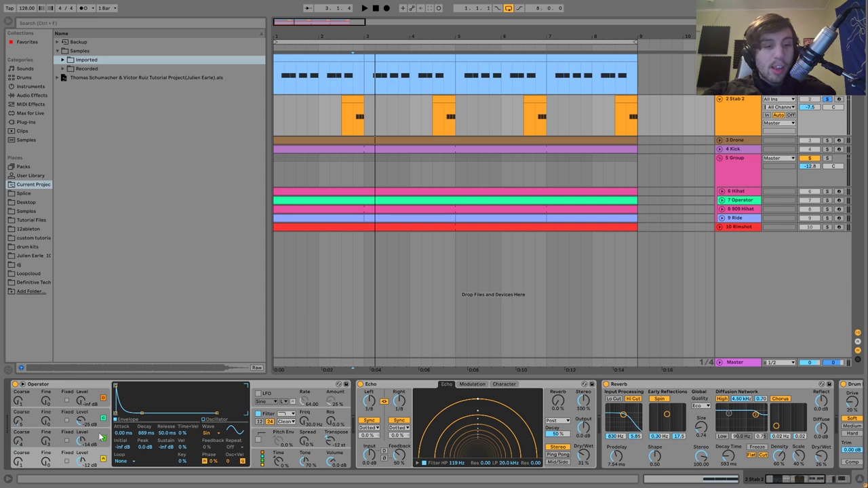
pyautogui.click(100, 437)
pyautogui.click(94, 421)
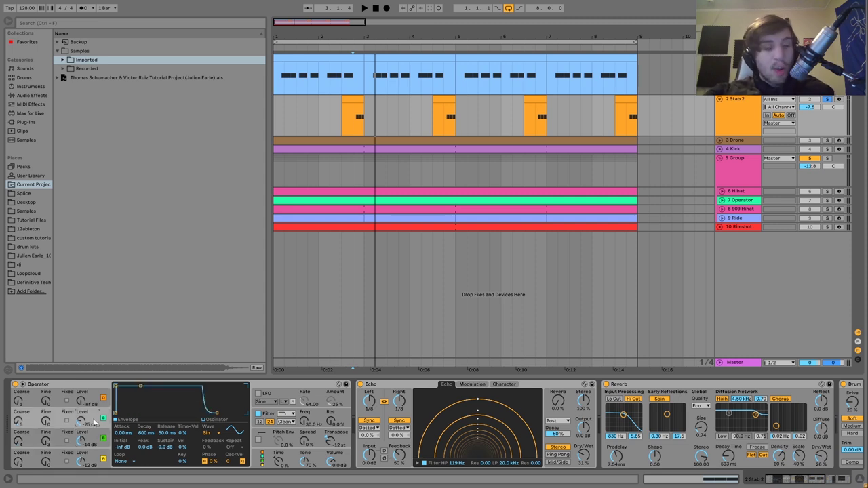
pyautogui.click(99, 439)
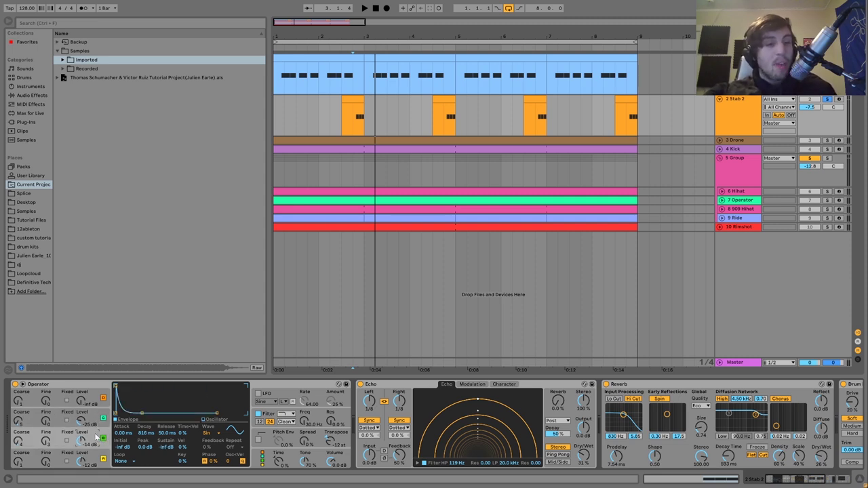
pyautogui.click(94, 462)
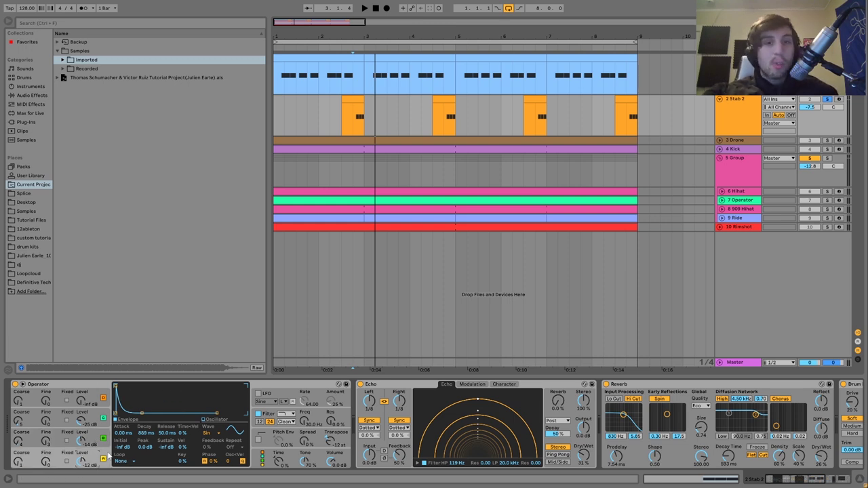
# - Play the stabs and display Operator's filter envelope
pyautogui.press('space')
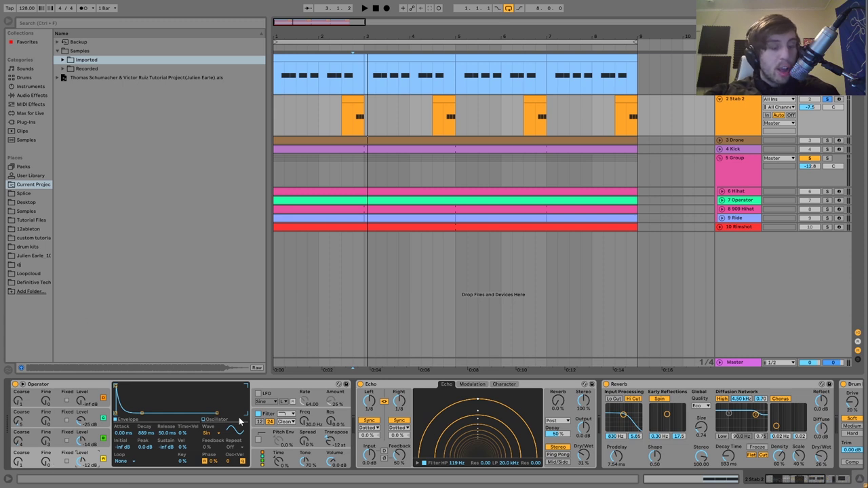
pyautogui.click(277, 420)
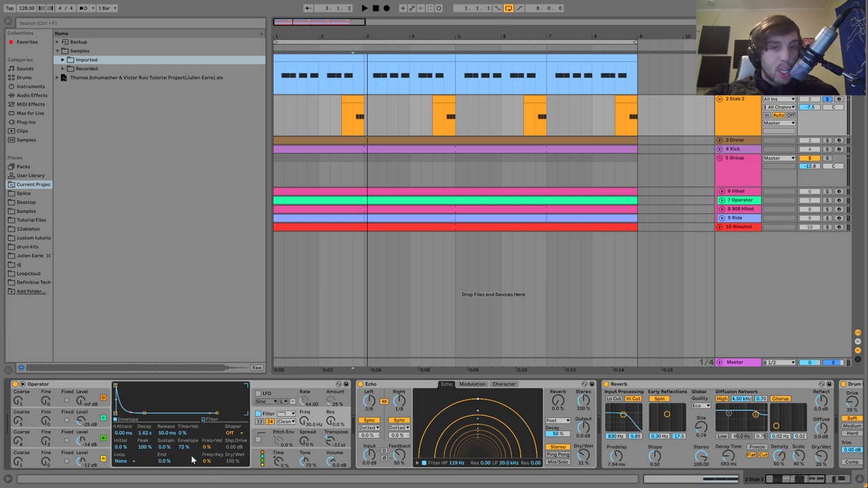
pyautogui.press('space')
pyautogui.press('space')
# - Scroll through Stab 2's effects, unsolo Stab 2, and play all tracks from bar 3
pyautogui.hscroll(5, 207, 453)
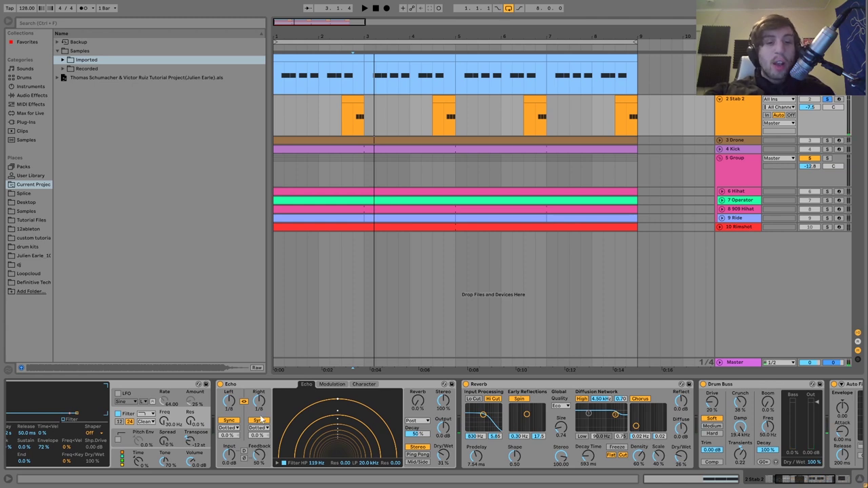
pyautogui.hscroll(6, 293, 434)
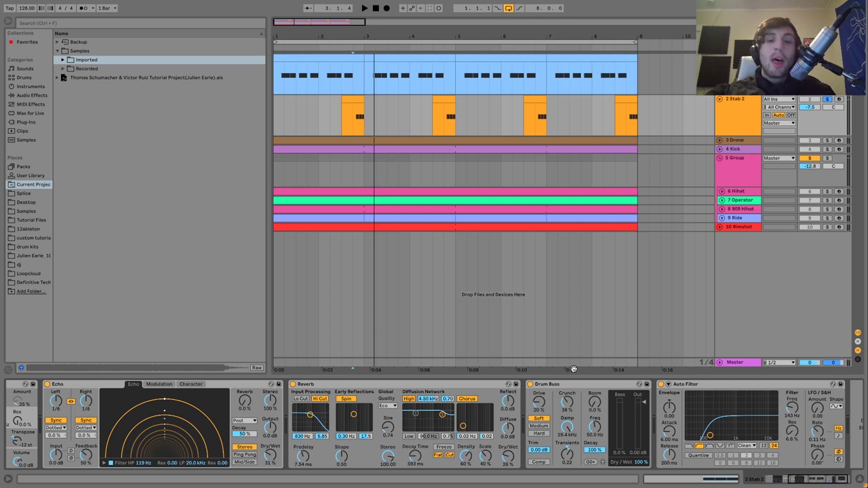
pyautogui.hscroll(1, 566, 407)
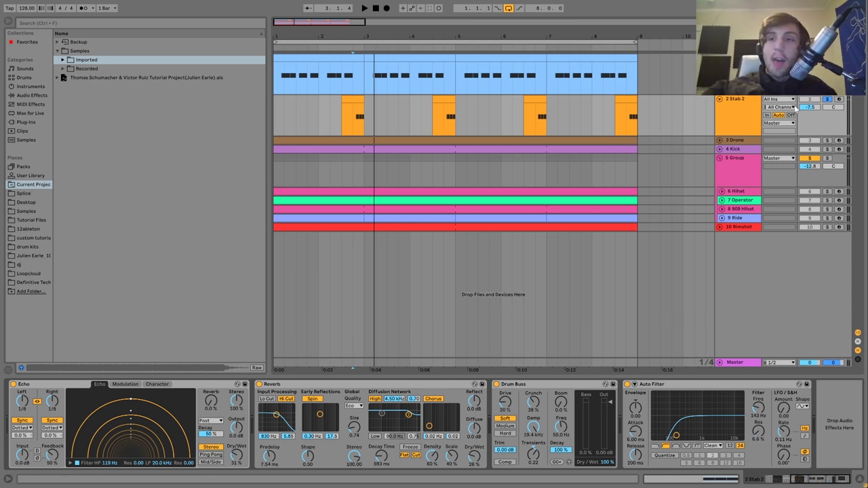
pyautogui.click(828, 100)
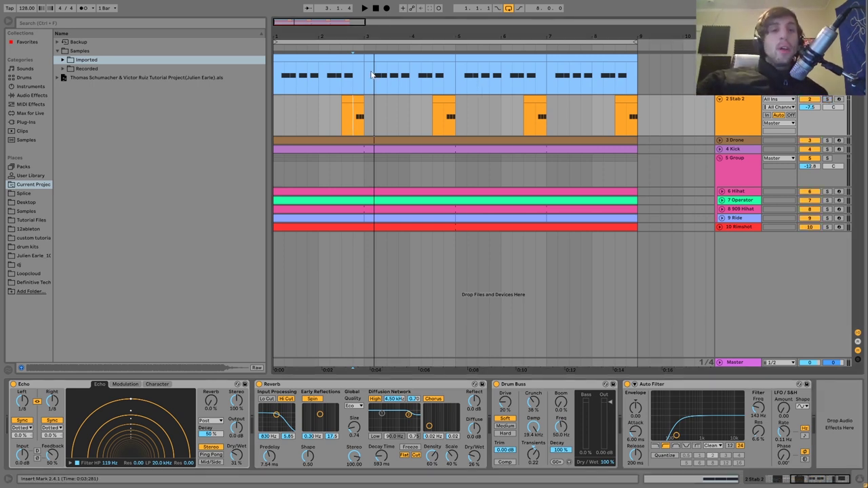
pyautogui.click(365, 77)
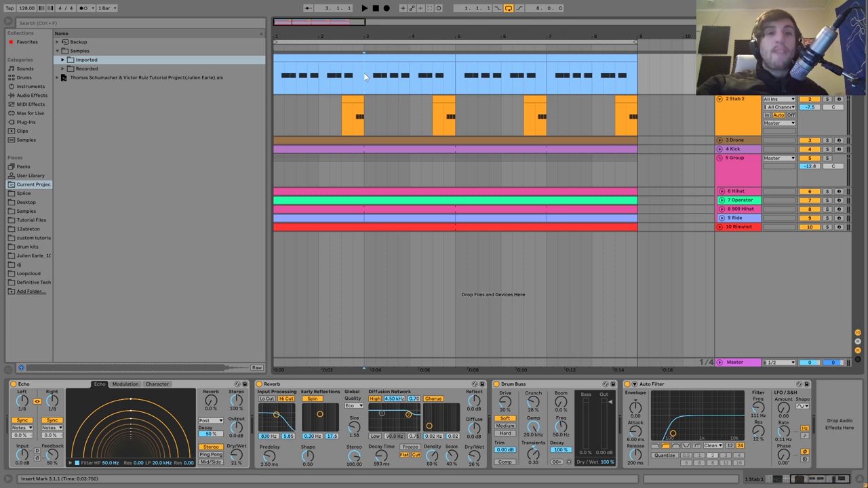
pyautogui.press('space')
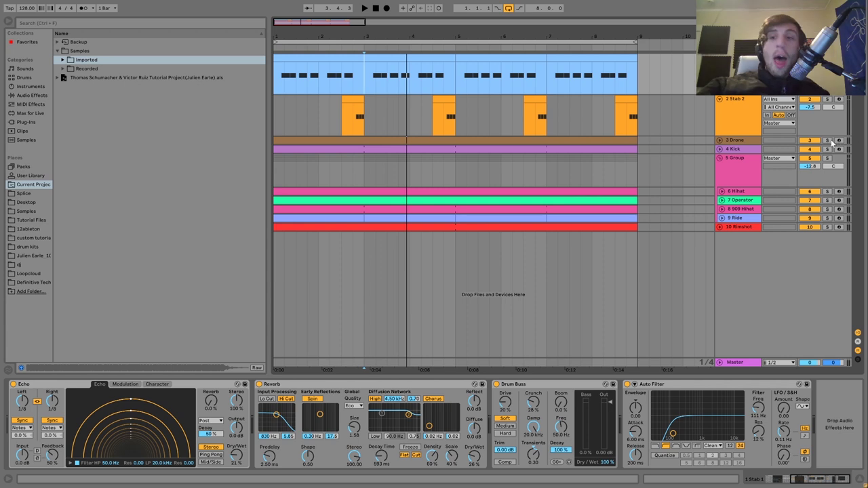
# - Unfold the Drone track, view its long A3 note, and return to its Analog-Chorus-Reverb chain
pyautogui.click(720, 140)
pyautogui.click(738, 144)
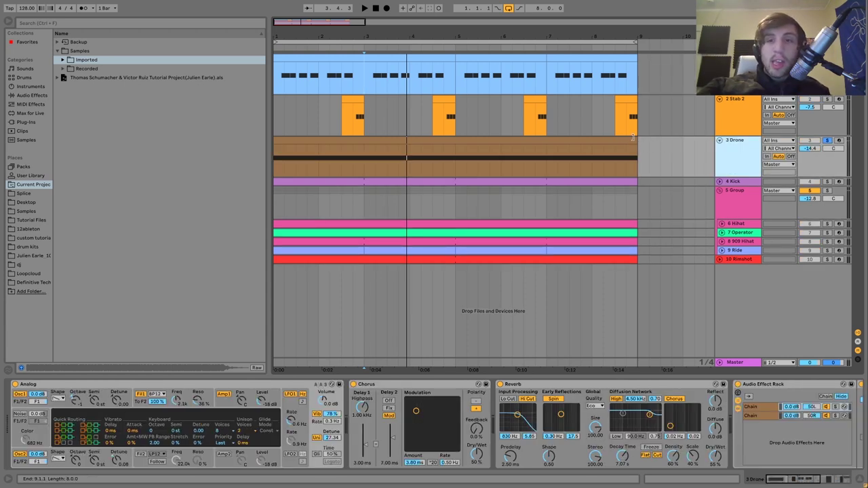
pyautogui.click(624, 139)
pyautogui.press('space')
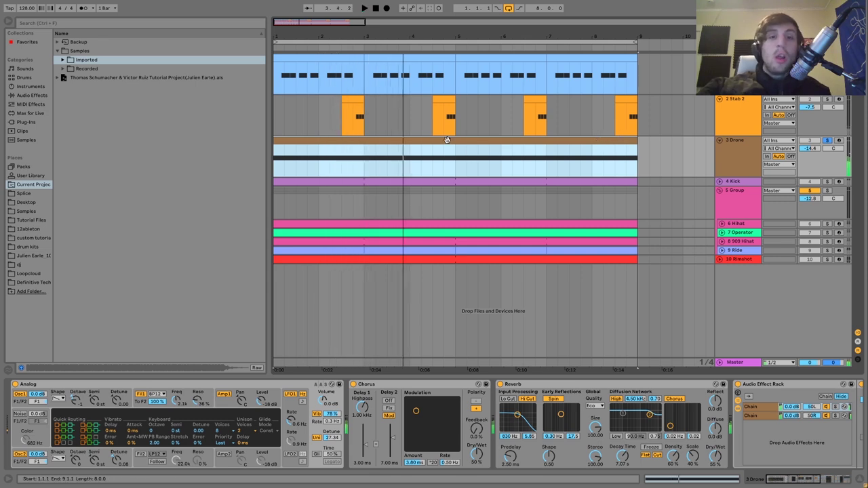
pyautogui.doubleClick(447, 139)
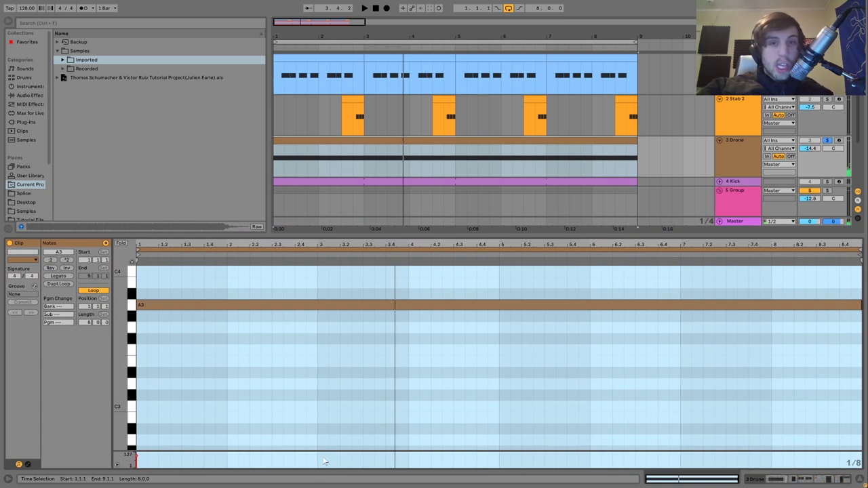
pyautogui.click(736, 156)
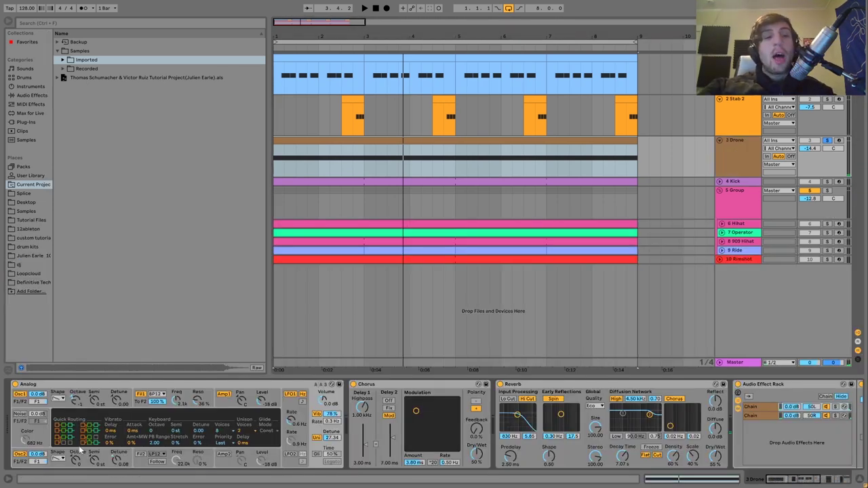
# - Inspect Analog's oscillator 1 pitch, filter 1 and amp envelopes, and global settings while playing
pyautogui.click(61, 406)
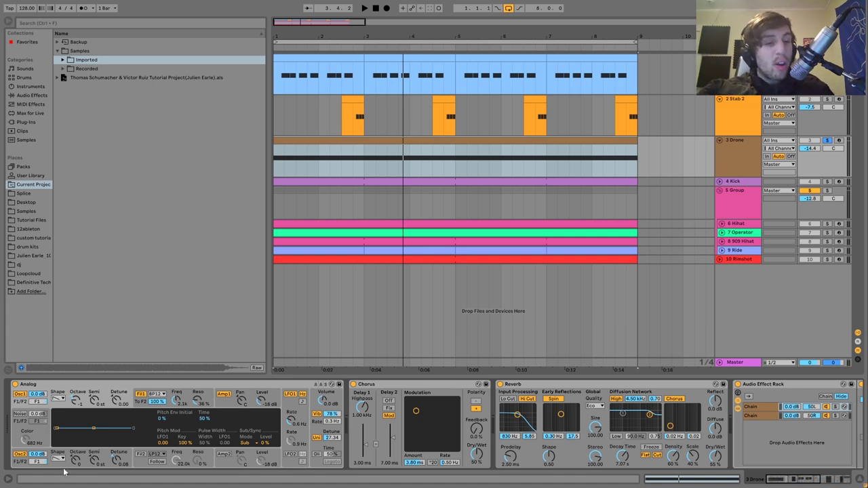
pyautogui.click(140, 406)
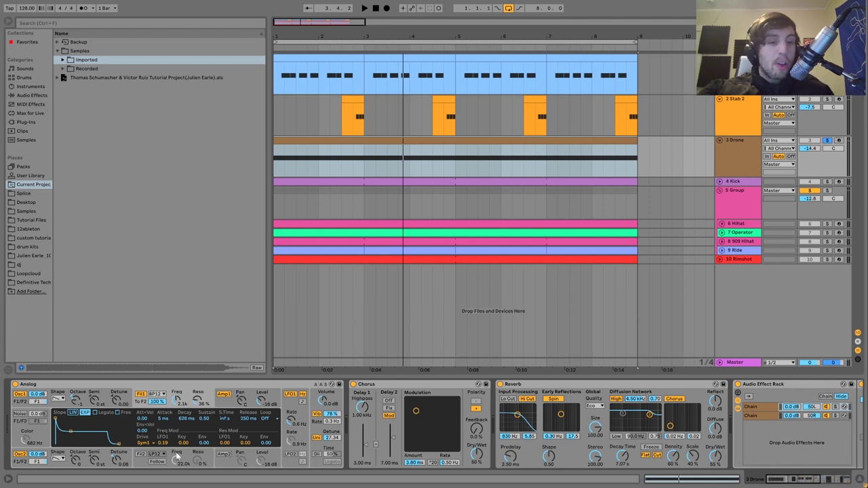
pyautogui.press('space')
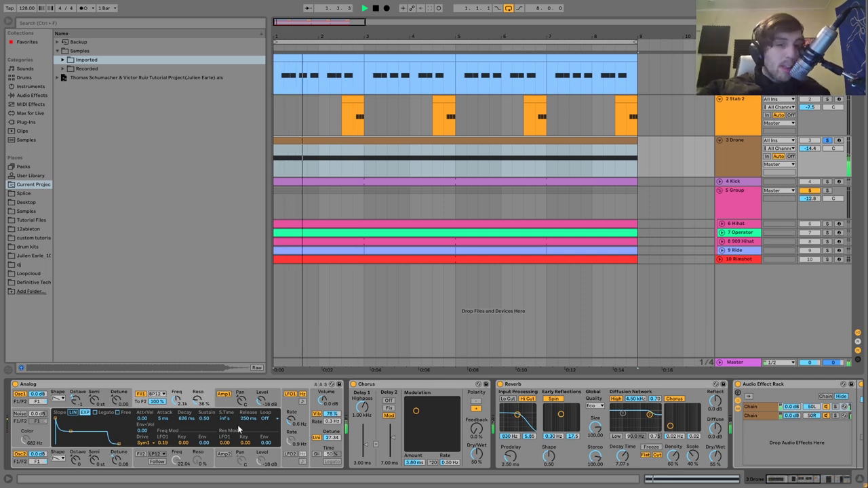
pyautogui.click(229, 404)
pyautogui.press('space')
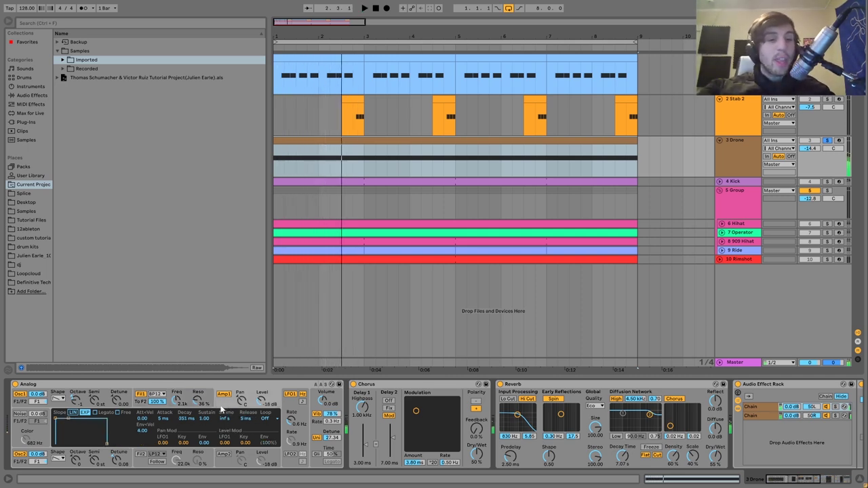
pyautogui.click(321, 438)
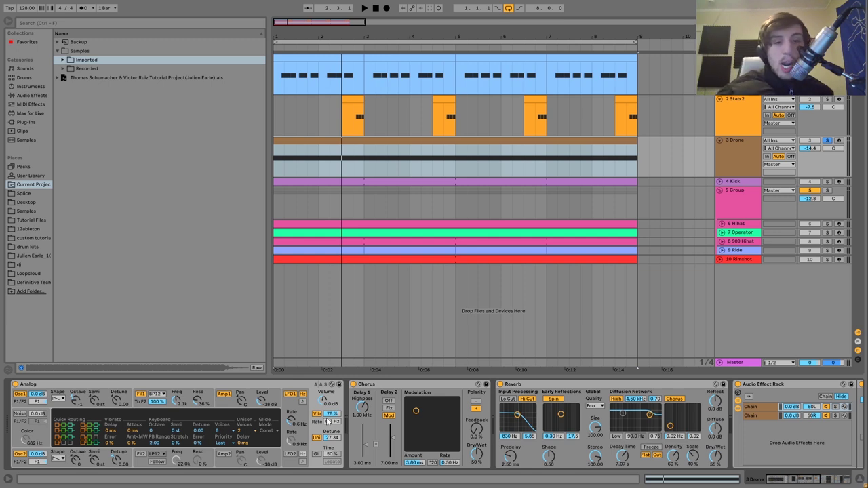
# - Nudge Analog's vibrato LFO rate slightly and audition the Drone
pyautogui.press('space')
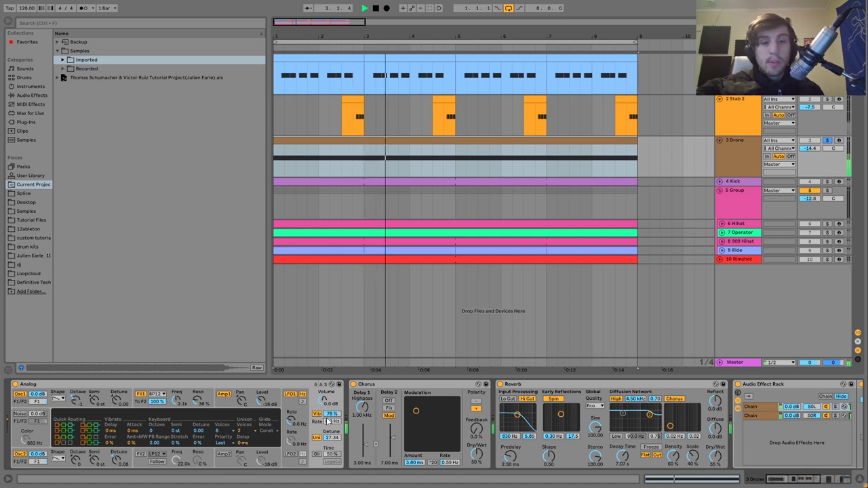
pyautogui.moveTo(329, 422); pyautogui.dragTo(331, 426)
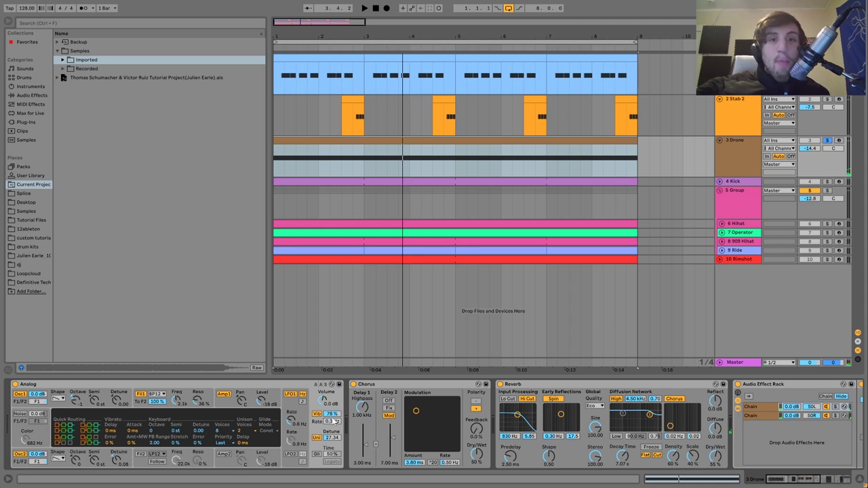
pyautogui.press('space')
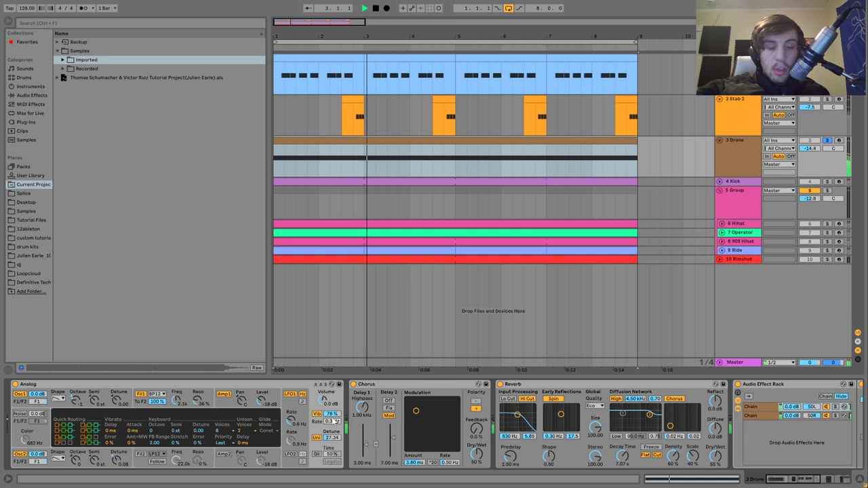
pyautogui.press('space')
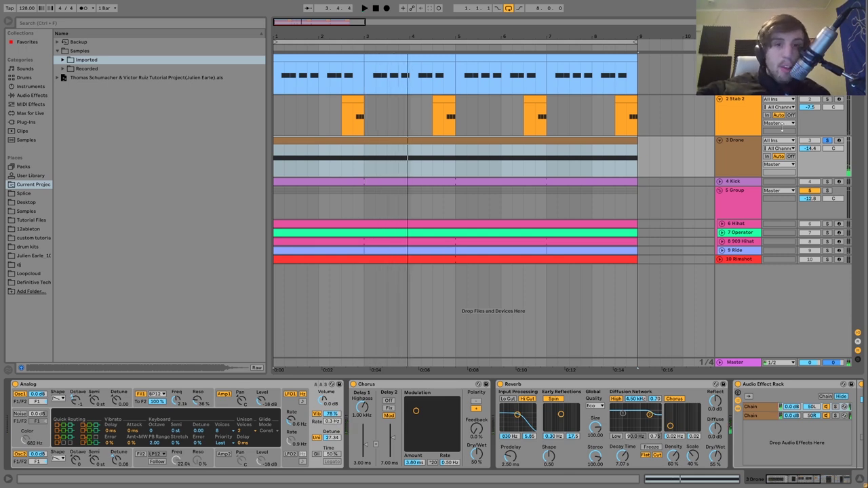
# - Unsolo the Drone to hear it in the mix, then solo it again
pyautogui.click(828, 140)
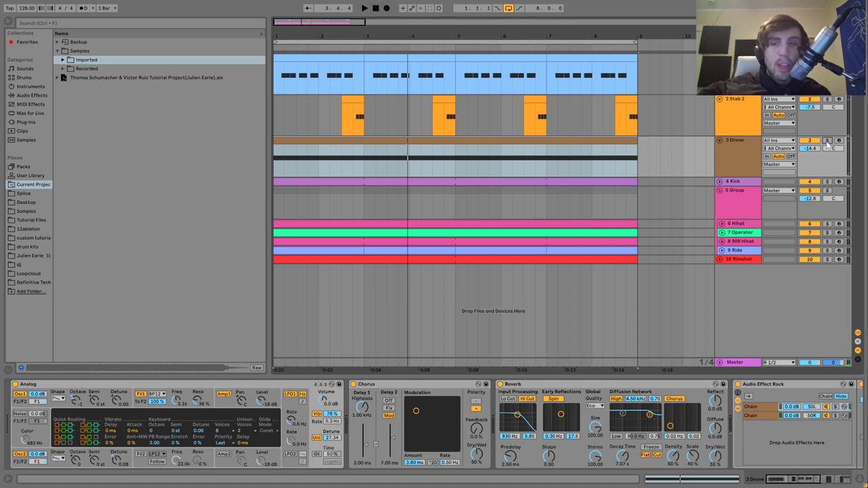
pyautogui.press('space')
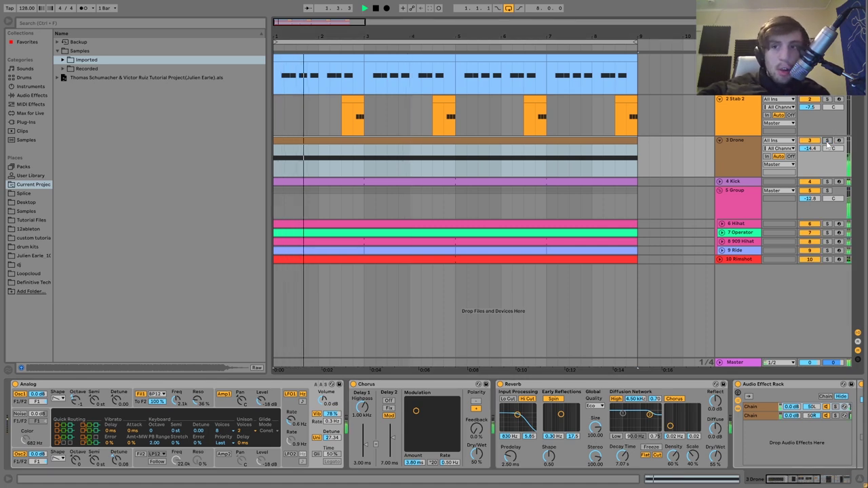
pyautogui.click(827, 141)
pyautogui.press('space')
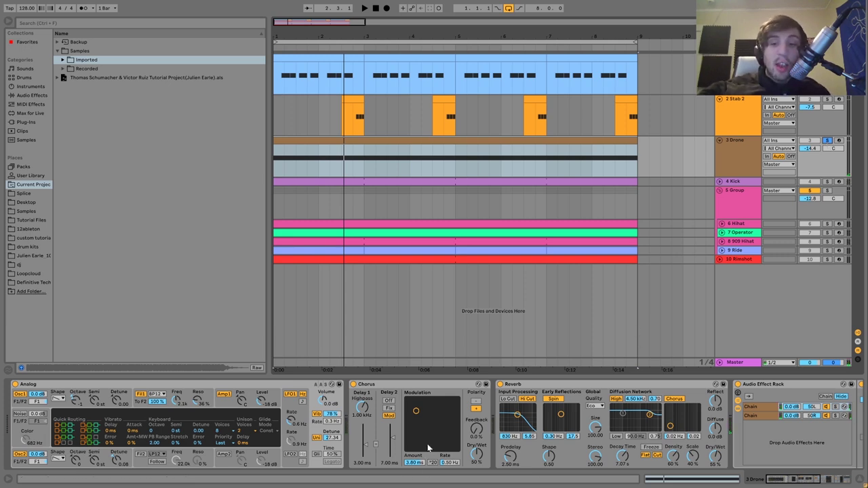
pyautogui.scroll(-10, 428, 448)
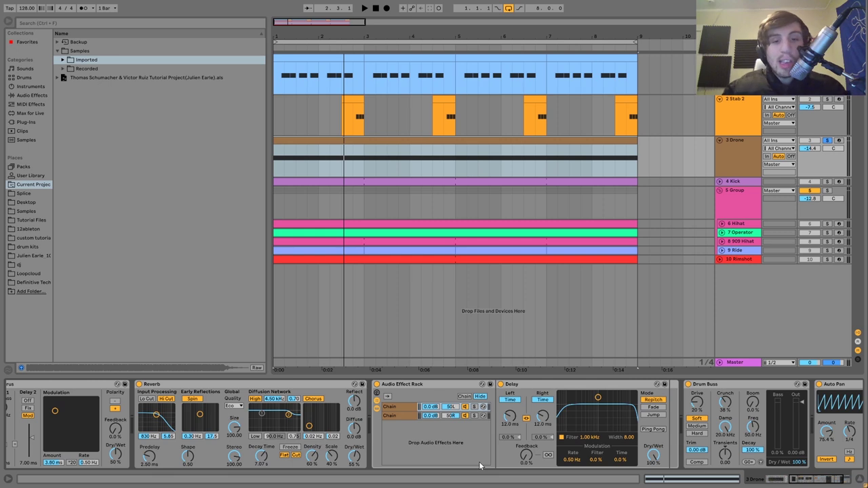
pyautogui.press('space')
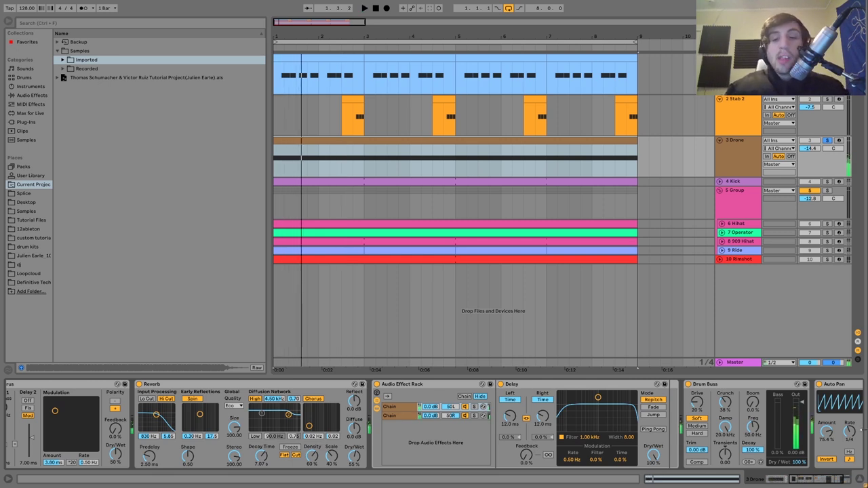
pyautogui.click(376, 385)
pyautogui.press('space')
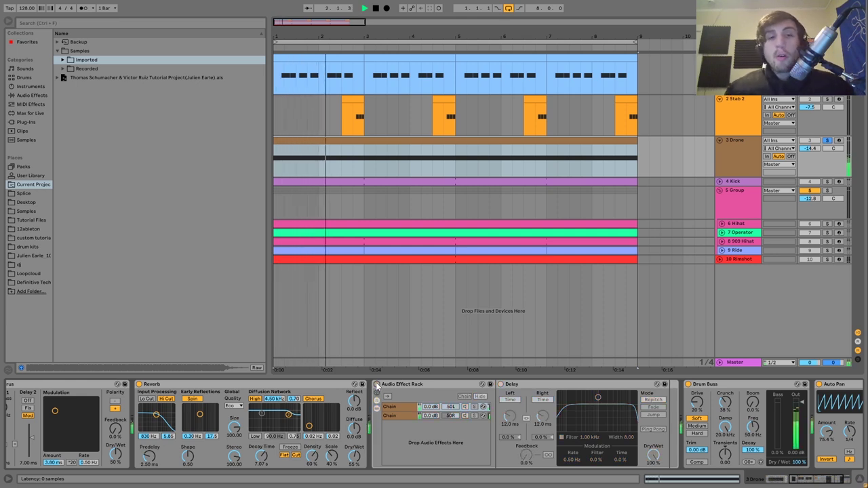
pyautogui.click(377, 385)
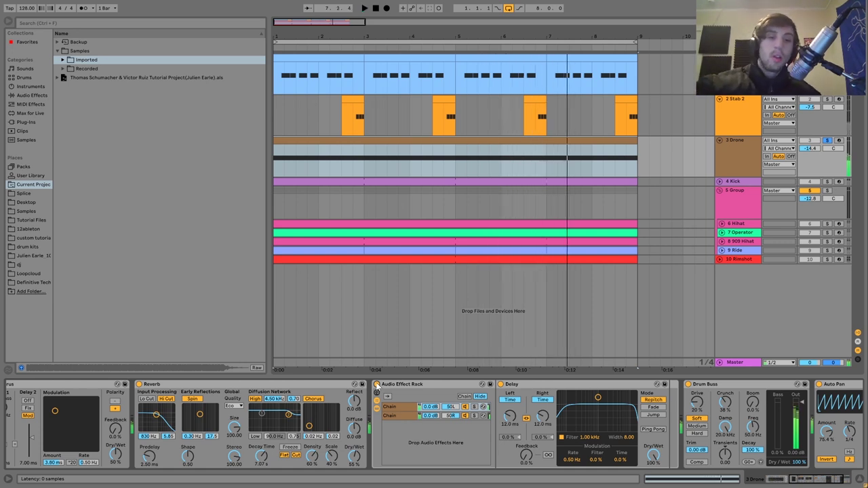
pyautogui.hscroll(3, 377, 386)
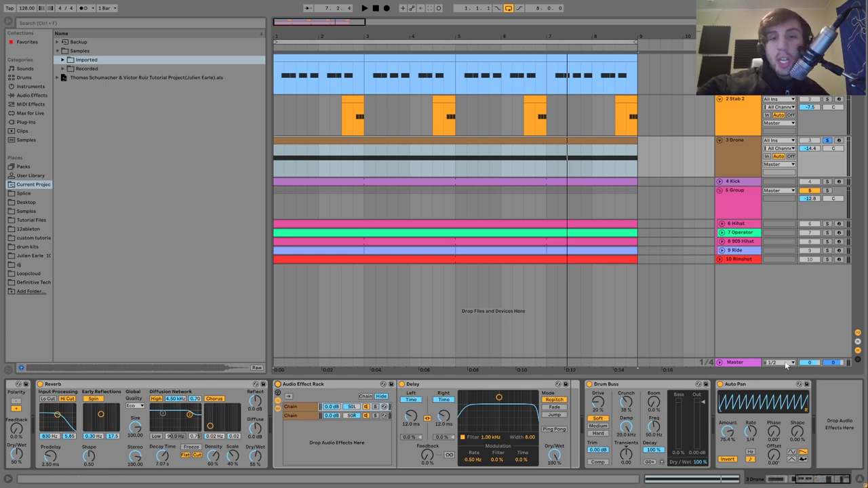
pyautogui.press('space')
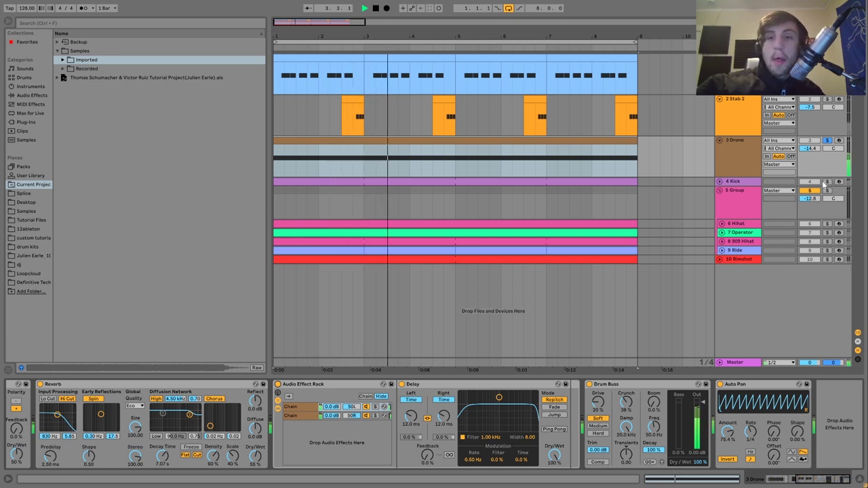
pyautogui.press('space')
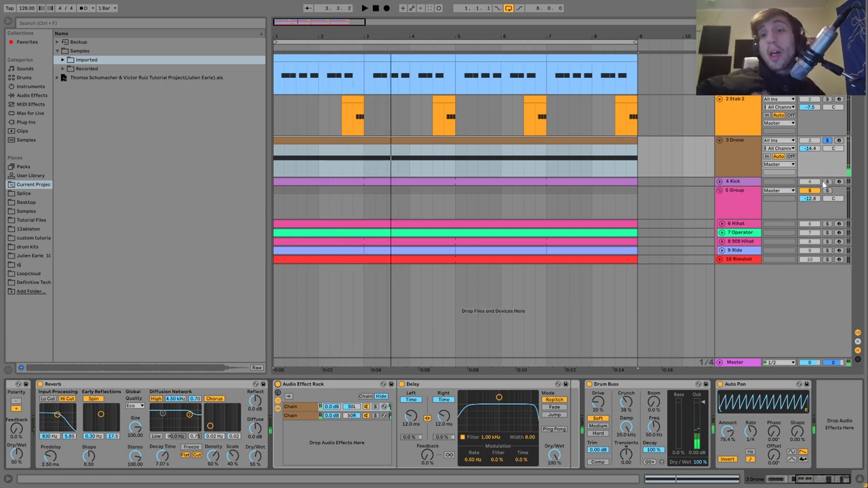
# - Solo, select and expand the Kick track, then audition it
pyautogui.click(827, 182)
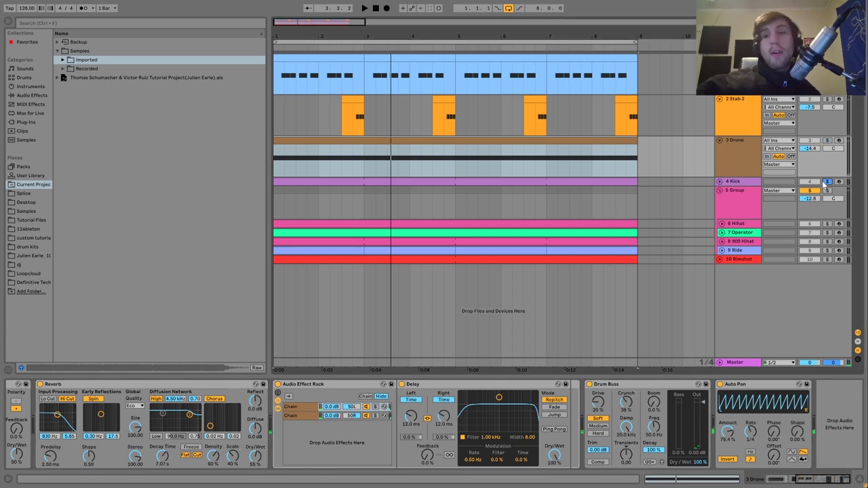
pyautogui.click(743, 182)
pyautogui.click(720, 181)
pyautogui.press('space')
pyautogui.scroll(15, 531, 448)
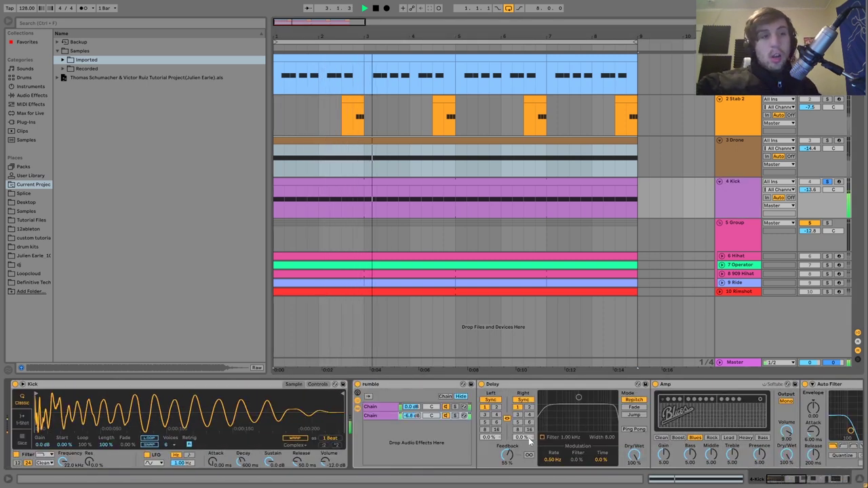
pyautogui.press('space')
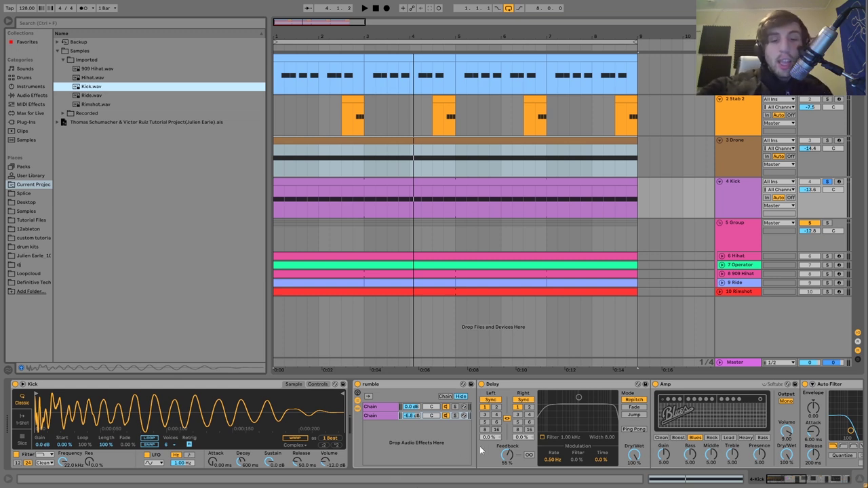
# - Point out Kick.wav among the Imported samples in the browser
pyautogui.hscroll(10, 478, 440)
pyautogui.hscroll(10, 477, 439)
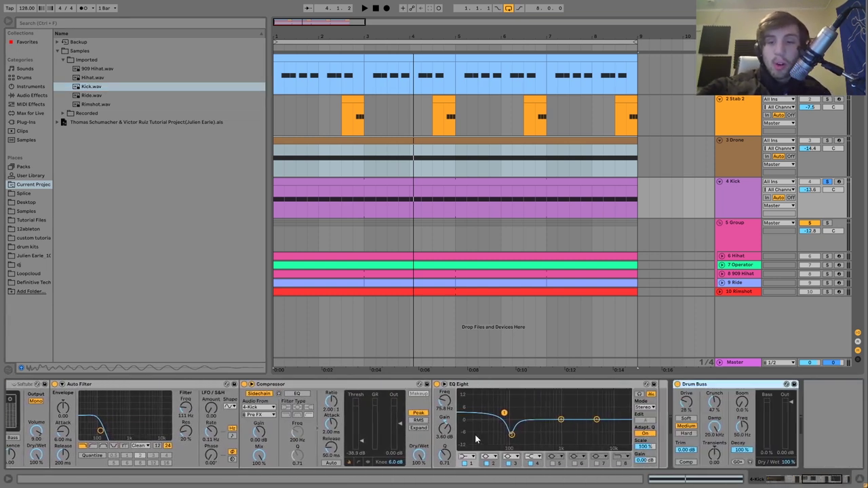
pyautogui.hscroll(-15, 397, 426)
pyautogui.hscroll(-8, 397, 425)
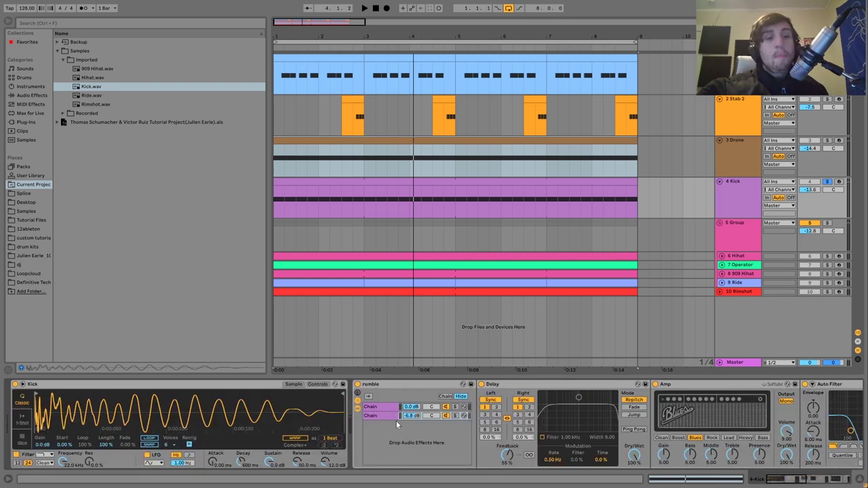
pyautogui.click(88, 87)
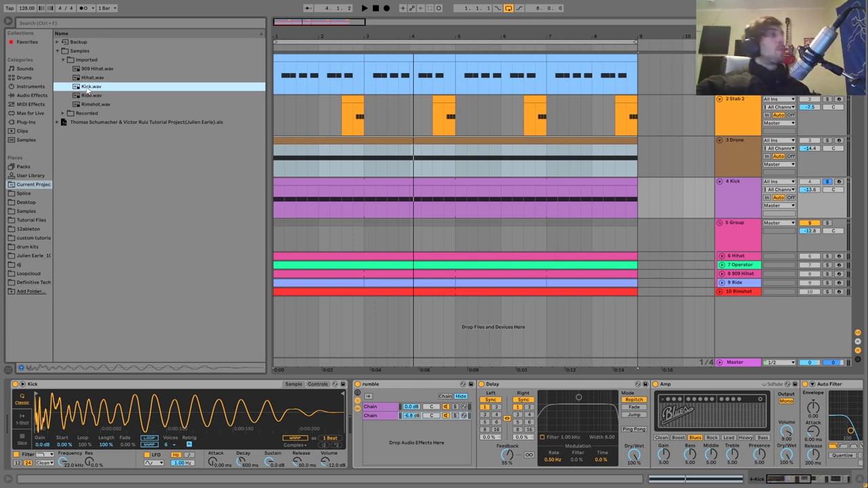
# - Select the Kick clip, play, and show the rumble rack's Drum Buss chain (28% drive, 47% crunch)
pyautogui.click(554, 269)
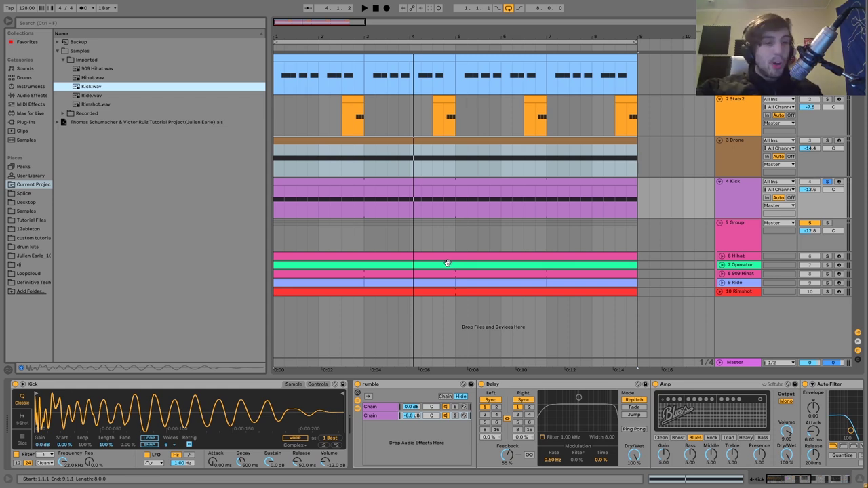
pyautogui.click(429, 268)
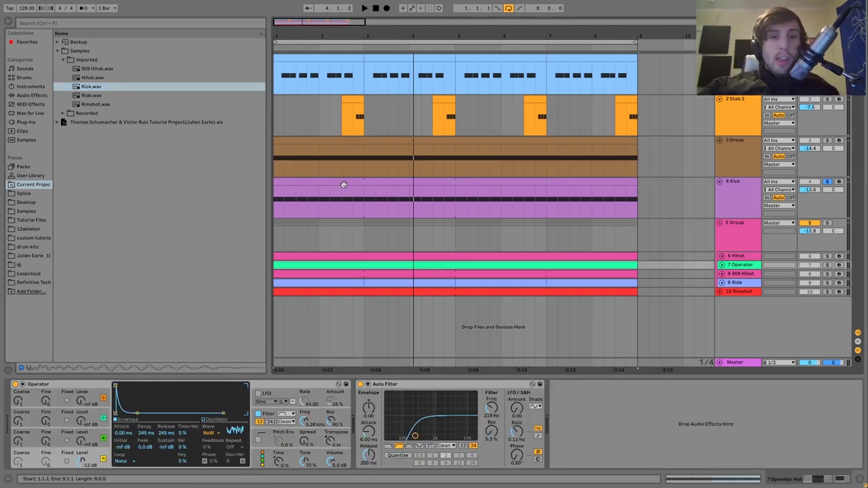
pyautogui.click(343, 185)
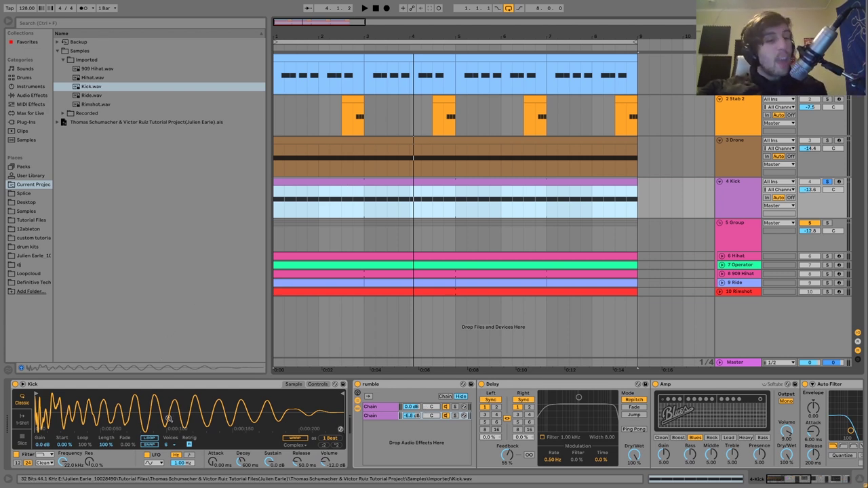
pyautogui.press('space')
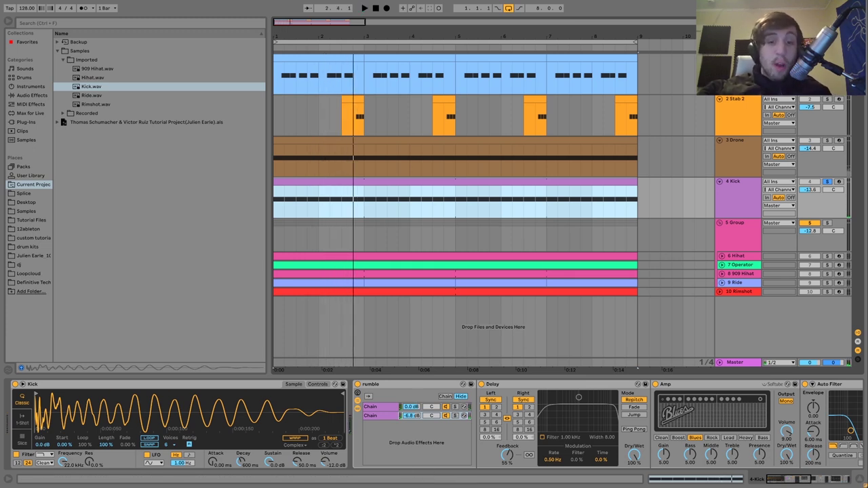
pyautogui.press('space')
pyautogui.click(389, 410)
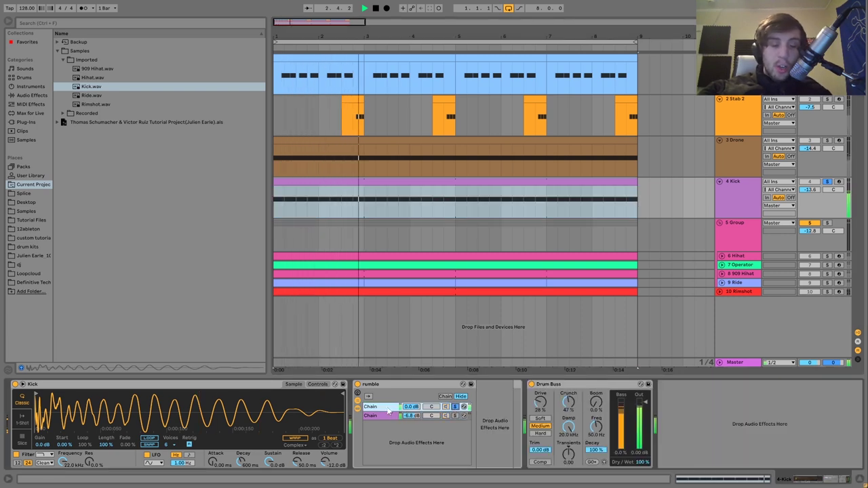
# - Show the rumble rack's second chain, switch off the Kick's Auto Filter and turn the Amp back on
pyautogui.click(459, 416)
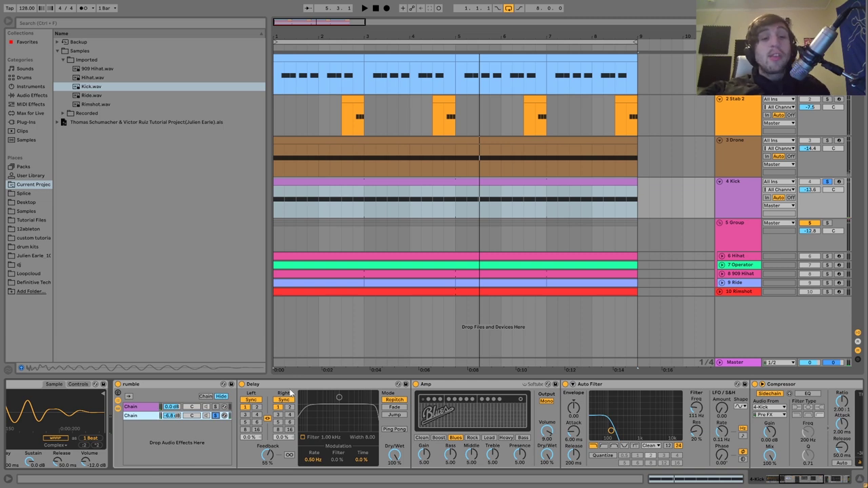
pyautogui.hscroll(1, 330, 353)
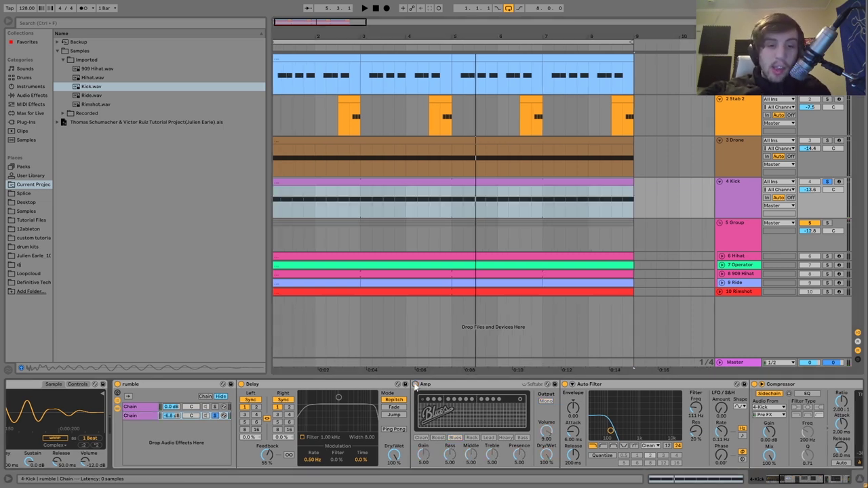
pyautogui.click(563, 384)
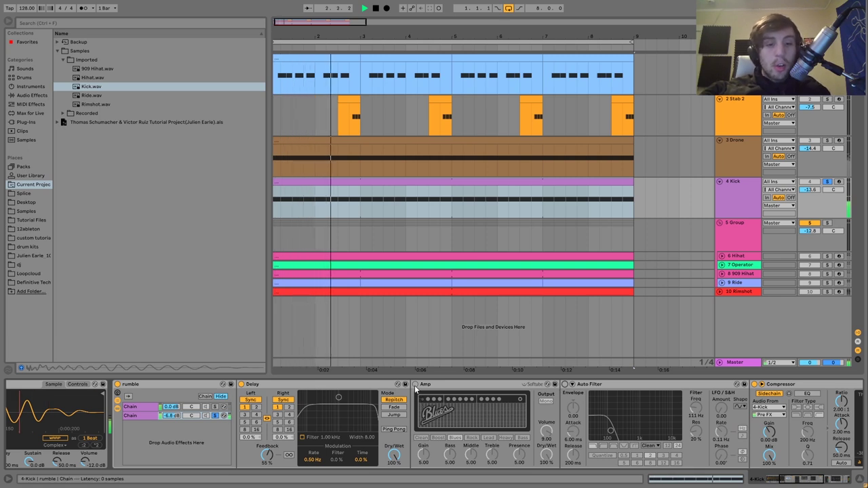
pyautogui.press('space')
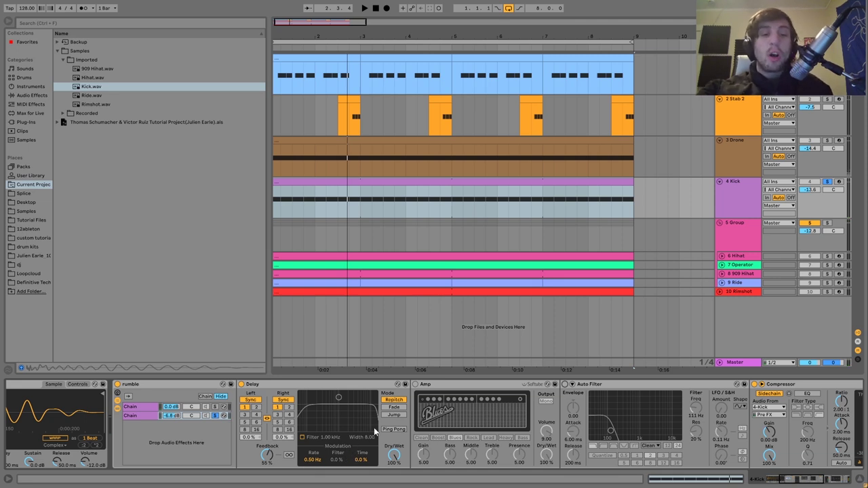
pyautogui.press('space')
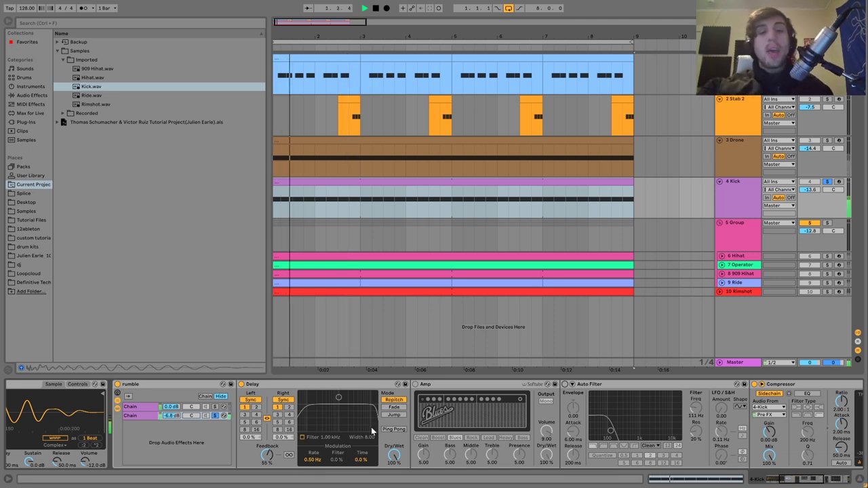
pyautogui.click(415, 385)
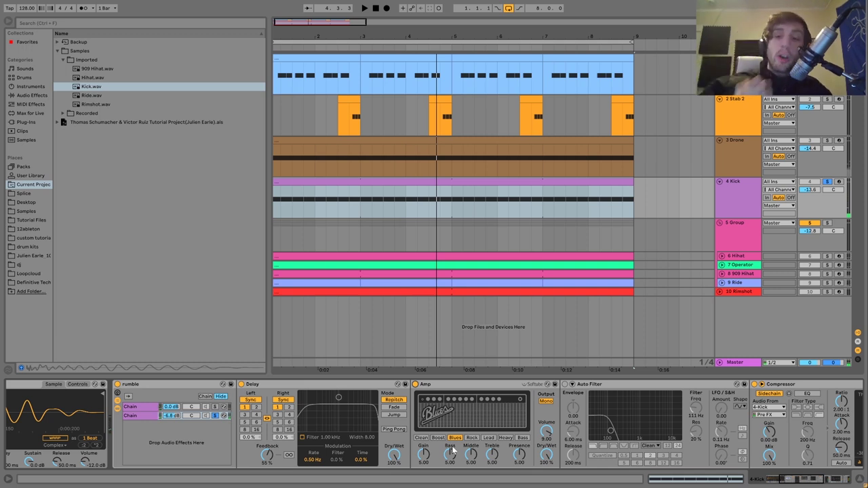
# - Audition the kick, then bring the chain's start into view with the rumble rack ahead of Delay
pyautogui.press('space')
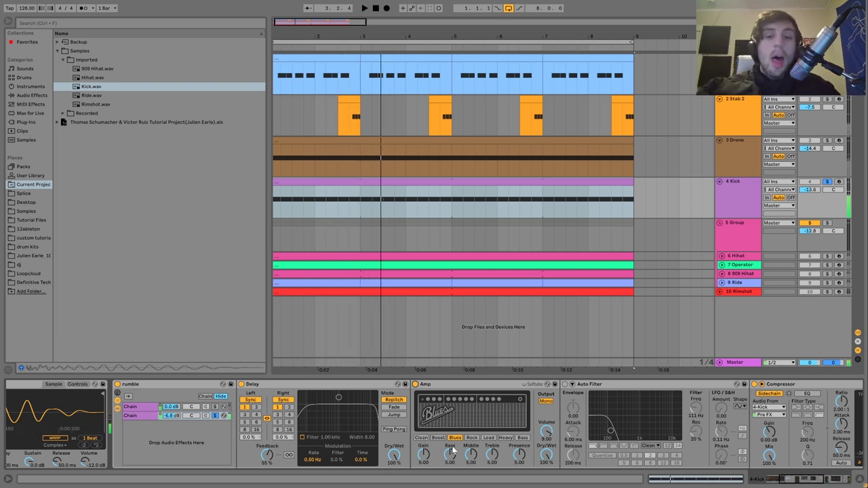
pyautogui.press('space')
pyautogui.hscroll(3, 565, 388)
pyautogui.hscroll(2, 565, 388)
pyautogui.press('space')
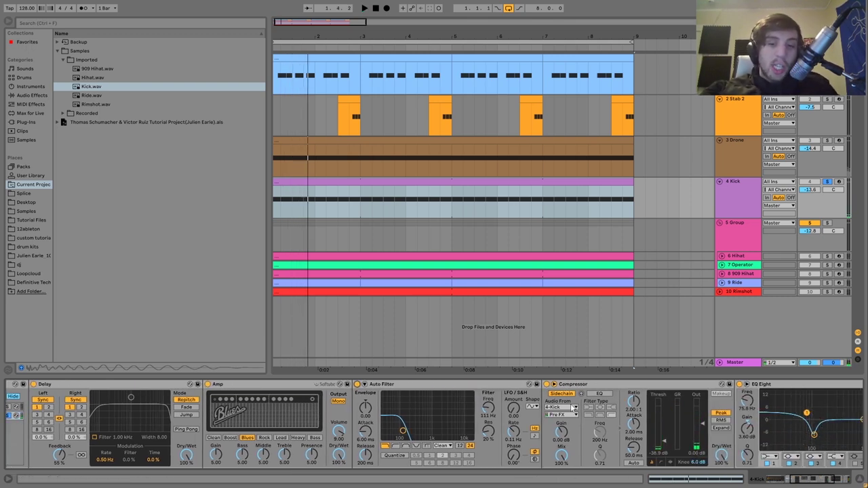
pyautogui.hscroll(2, 572, 408)
pyautogui.hscroll(1, 572, 408)
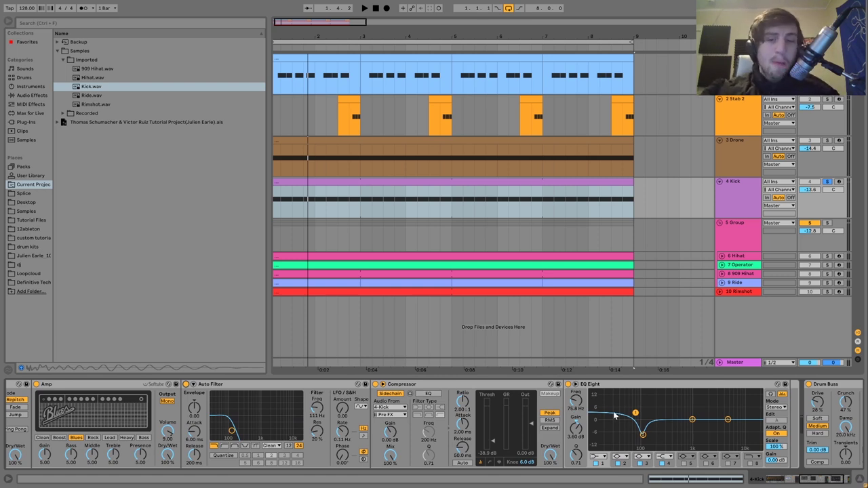
pyautogui.hscroll(-5, 614, 415)
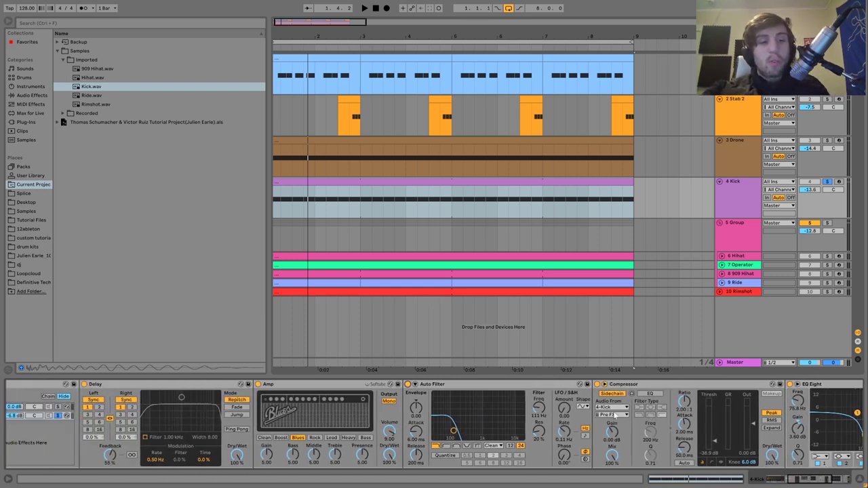
pyautogui.hscroll(-2, 614, 415)
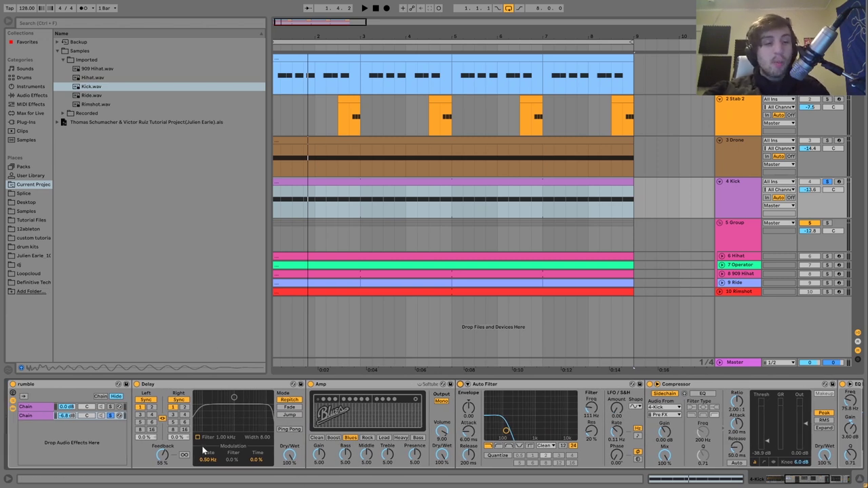
# - Audition the kick, then unsolo the rumble rack's second chain and show the first chain's Drum Buss
pyautogui.press('space')
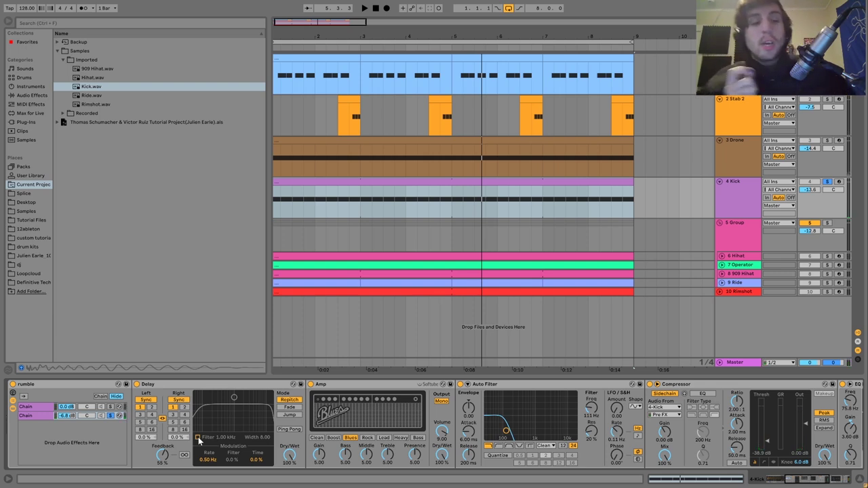
pyautogui.press('space')
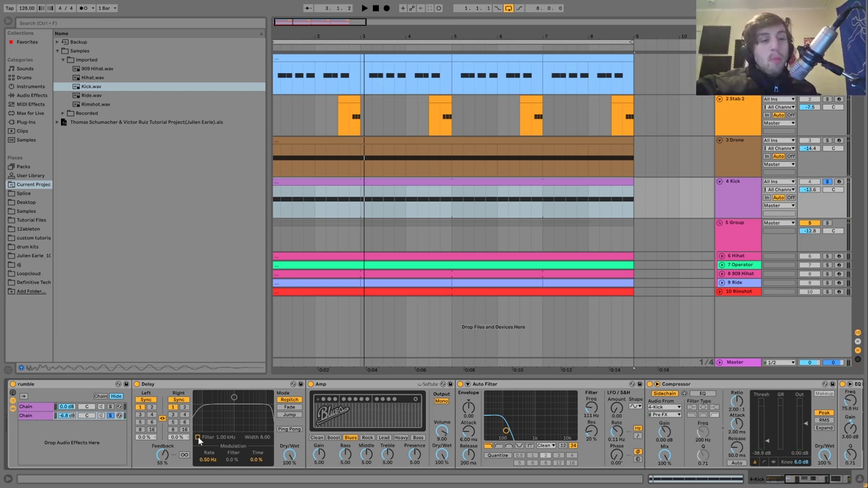
pyautogui.press('space')
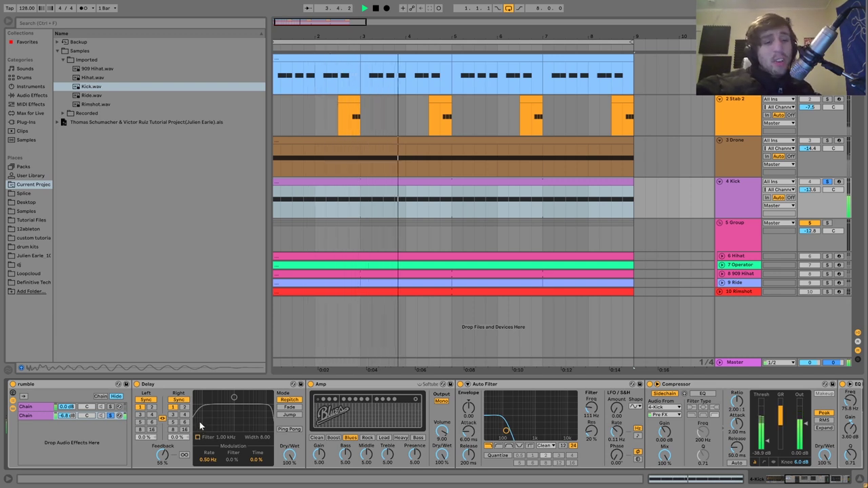
pyautogui.press('space')
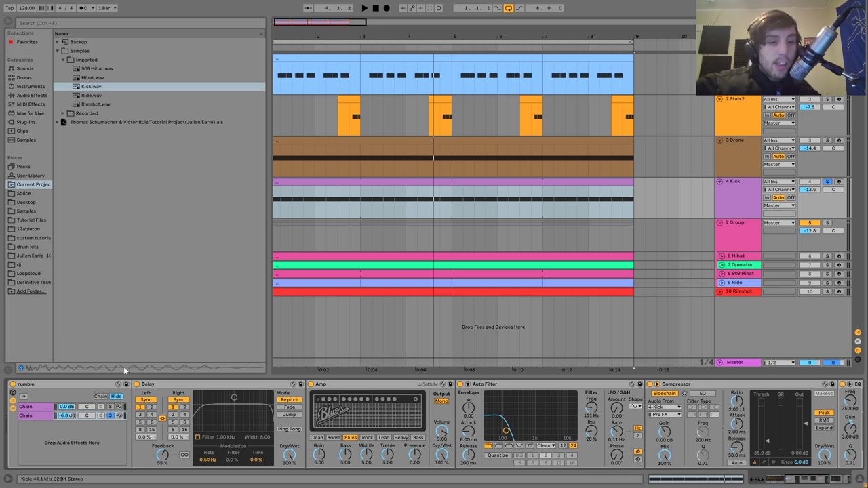
pyautogui.click(110, 416)
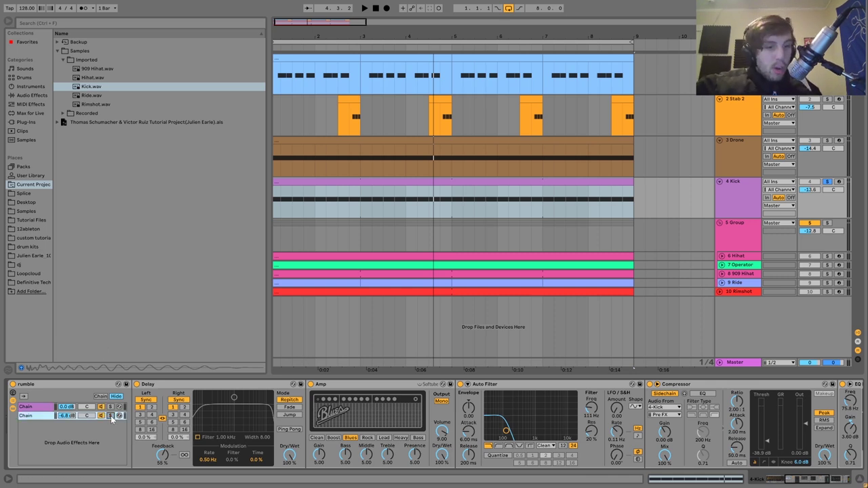
pyautogui.click(12, 410)
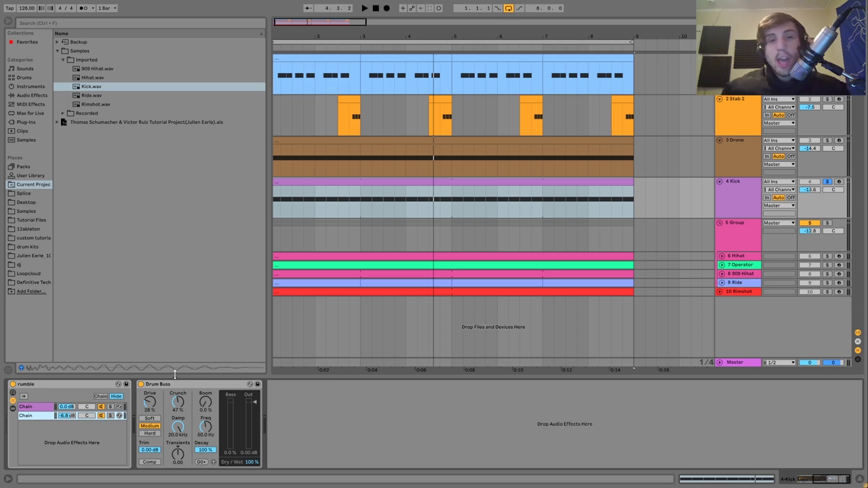
pyautogui.click(141, 385)
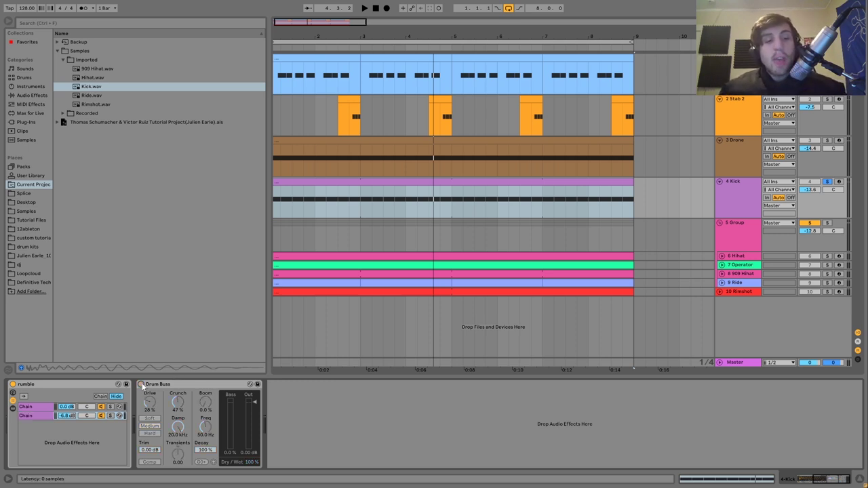
pyautogui.press('space')
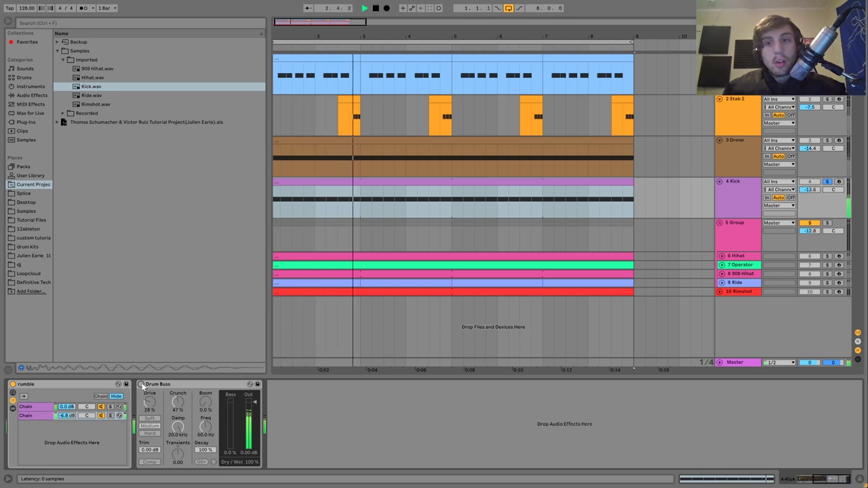
pyautogui.click(141, 385)
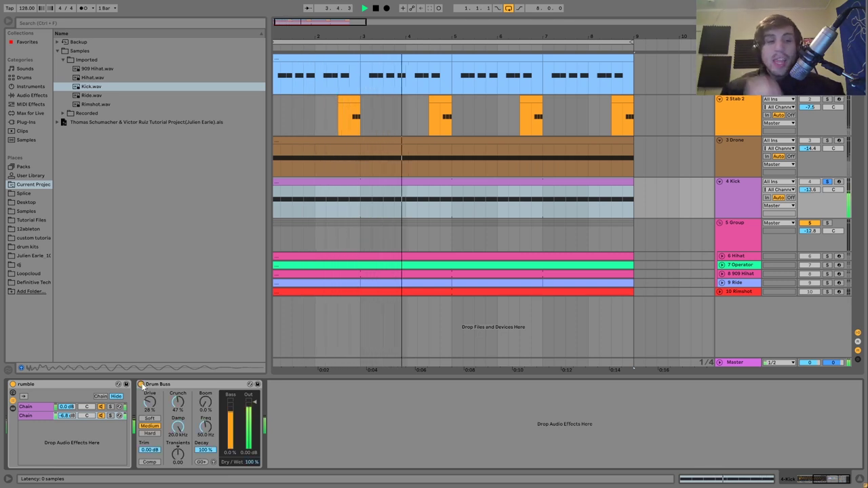
pyautogui.click(141, 385)
pyautogui.press('space')
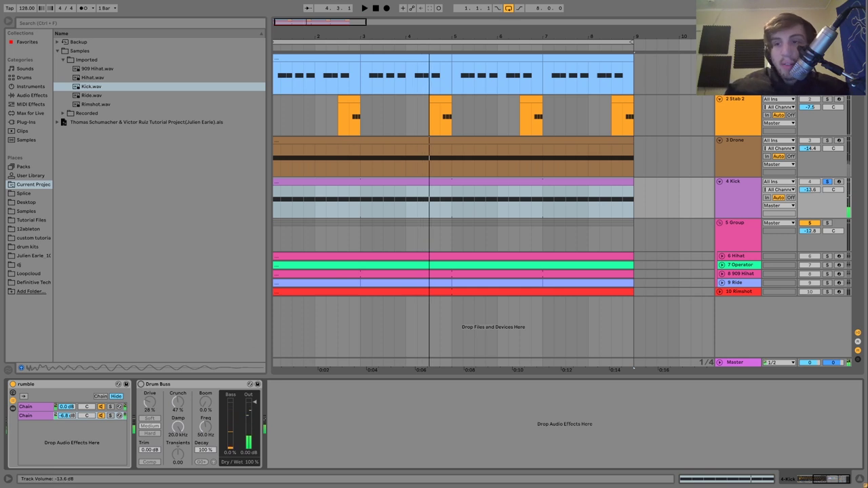
pyautogui.press('space')
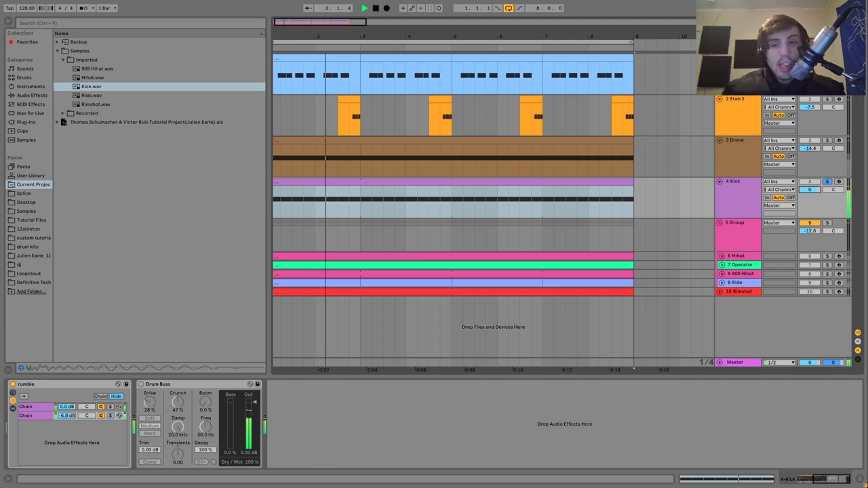
pyautogui.press('0')
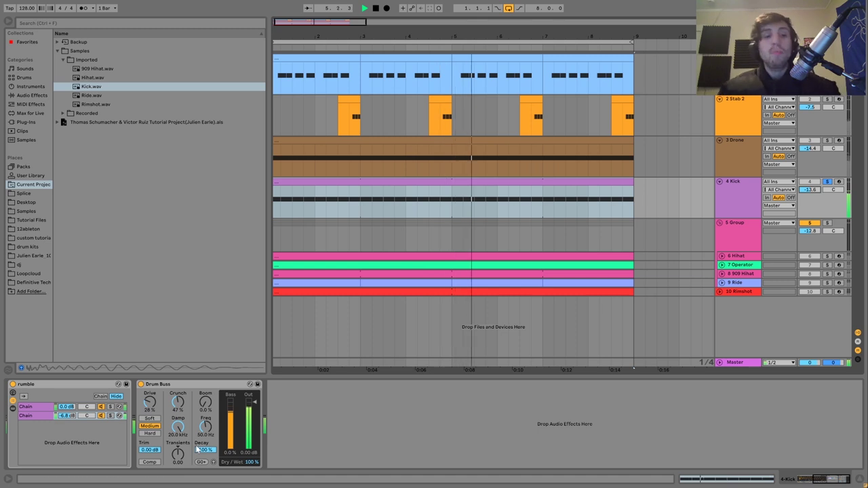
pyautogui.press('space')
pyautogui.hscroll(-3, 458, 436)
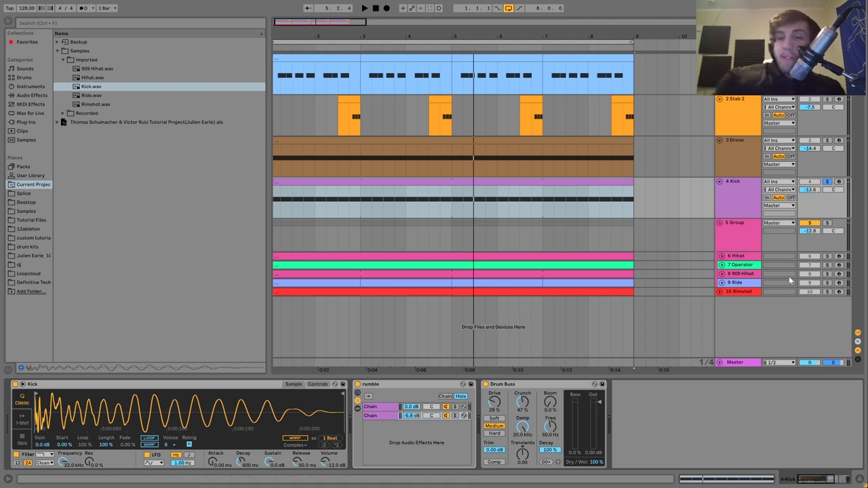
# - Solo the 5 Group drum group and audition it with its reverb and saturator chain shown
pyautogui.click(827, 223)
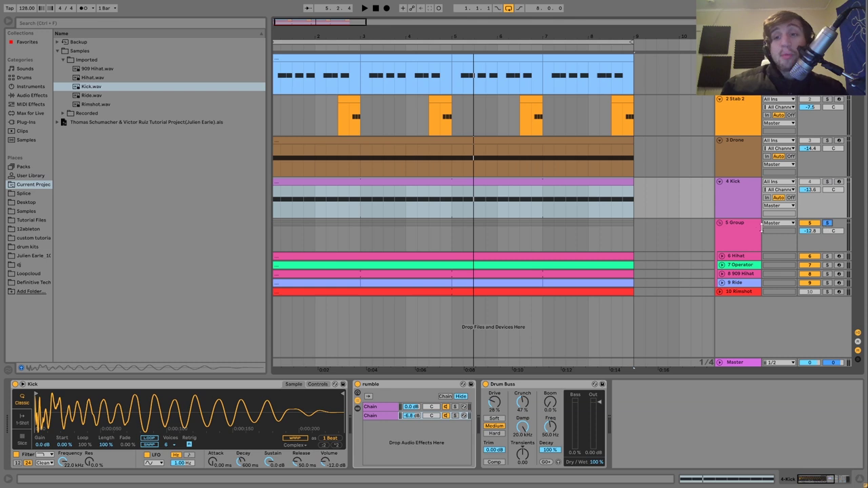
pyautogui.click(744, 231)
pyautogui.press('space')
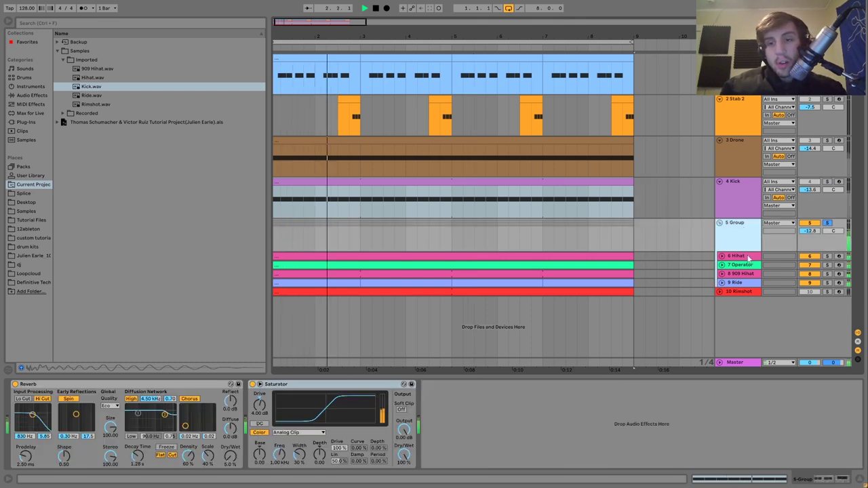
pyautogui.press('space')
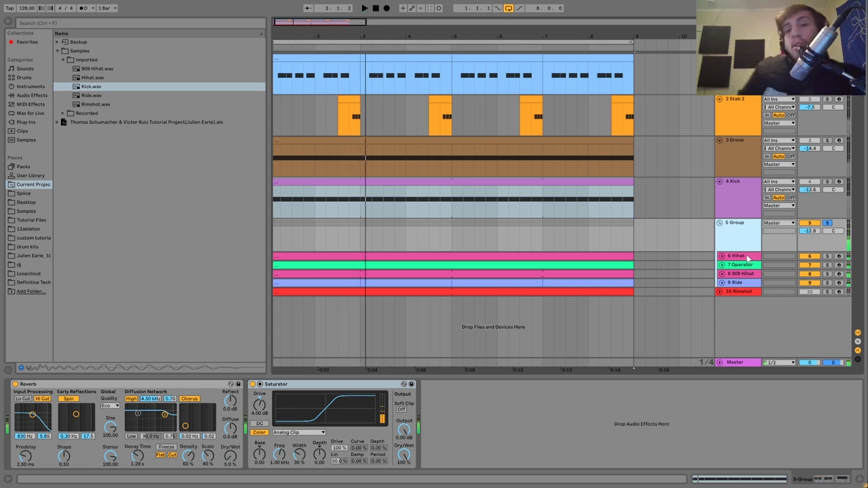
# - Solo and unfold 6 Hihat, select all clips and audition, then solo 7 Operator instead
pyautogui.click(828, 257)
pyautogui.press('space')
pyautogui.click(739, 257)
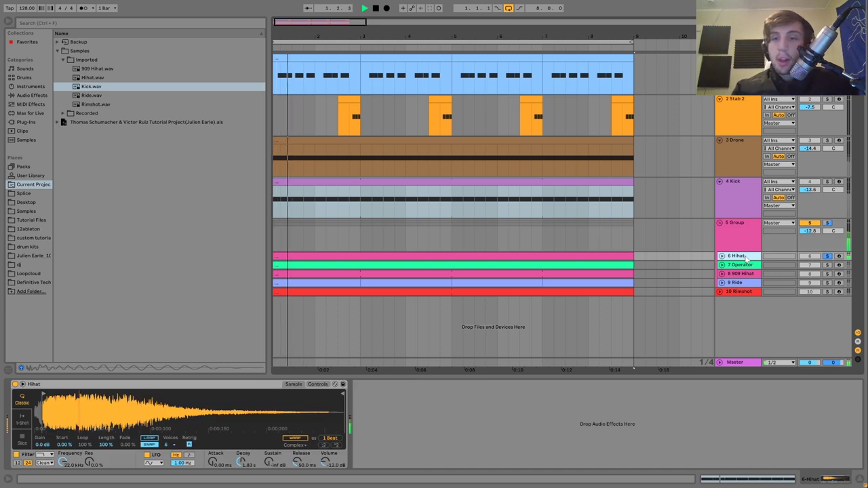
pyautogui.click(722, 256)
pyautogui.press('space')
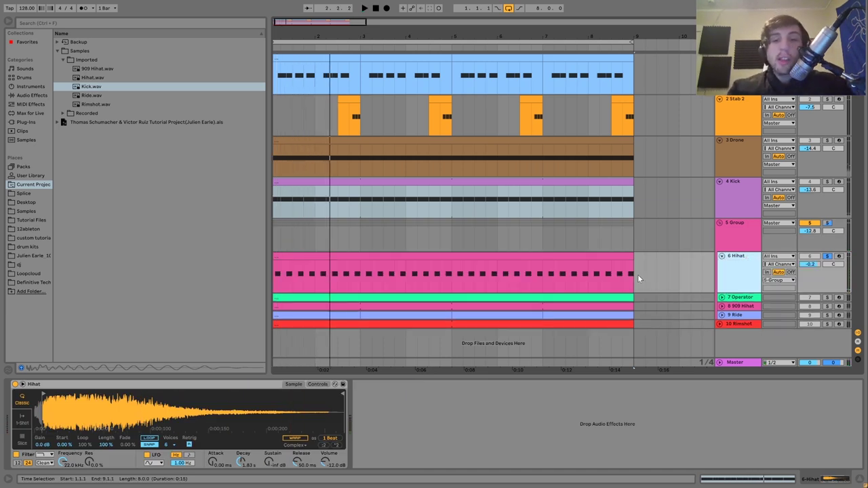
pyautogui.hotkey('ctrl', 'a')
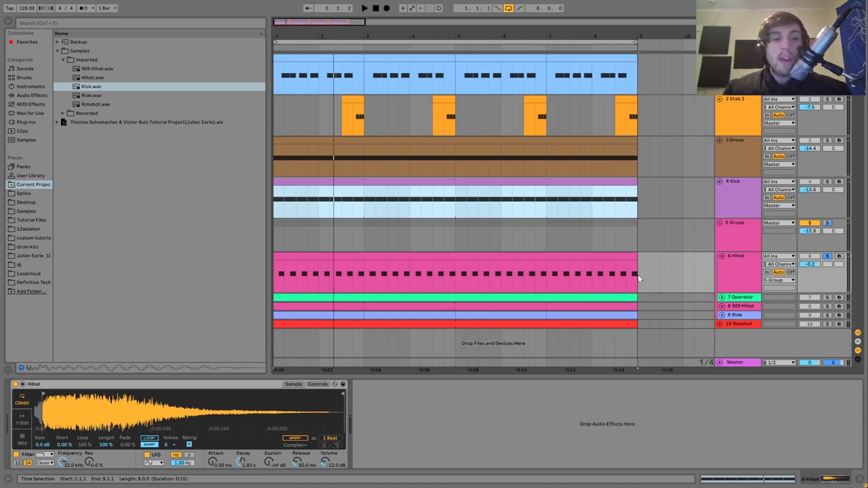
pyautogui.press('space')
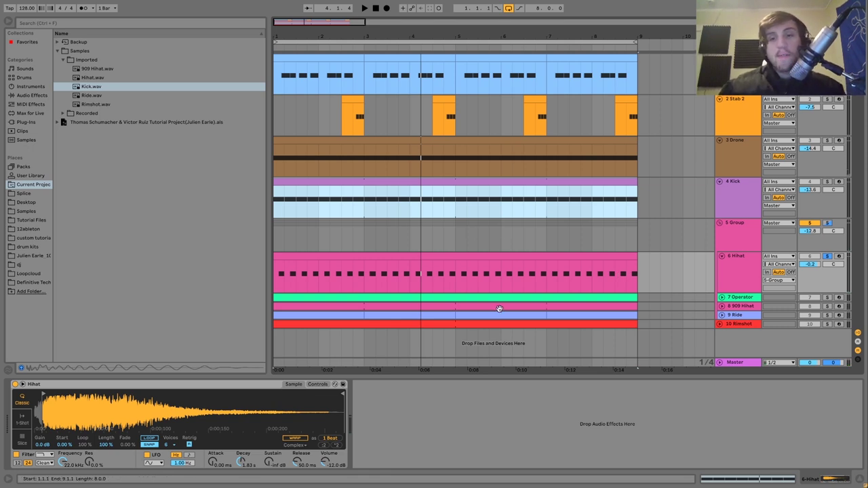
pyautogui.press('space')
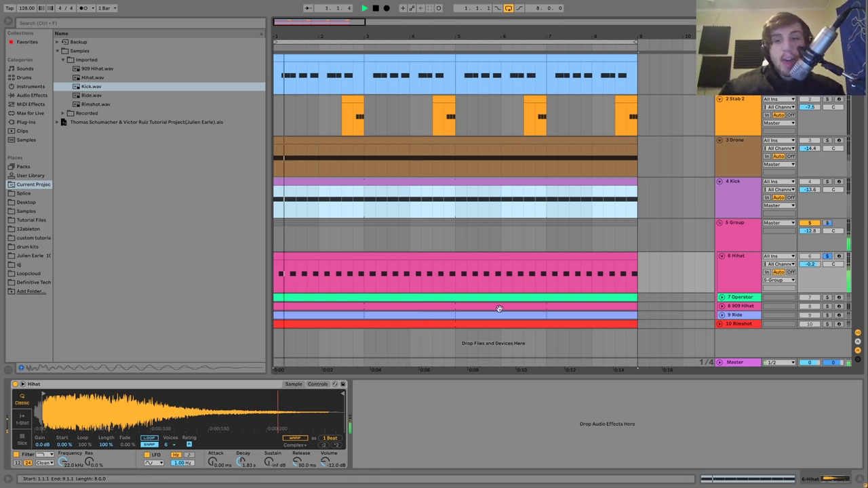
pyautogui.click(827, 298)
# - Unfold the 7 Operator track and switch on Operator's filter while auditioning the hat
pyautogui.click(721, 298)
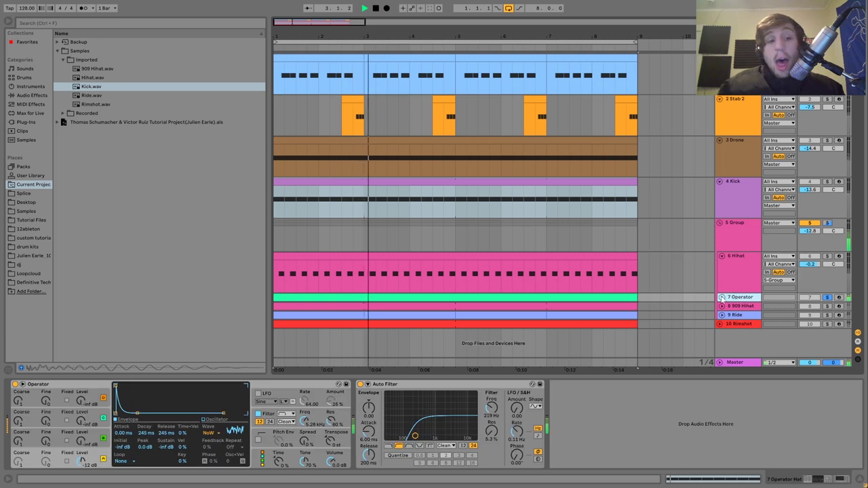
pyautogui.click(722, 298)
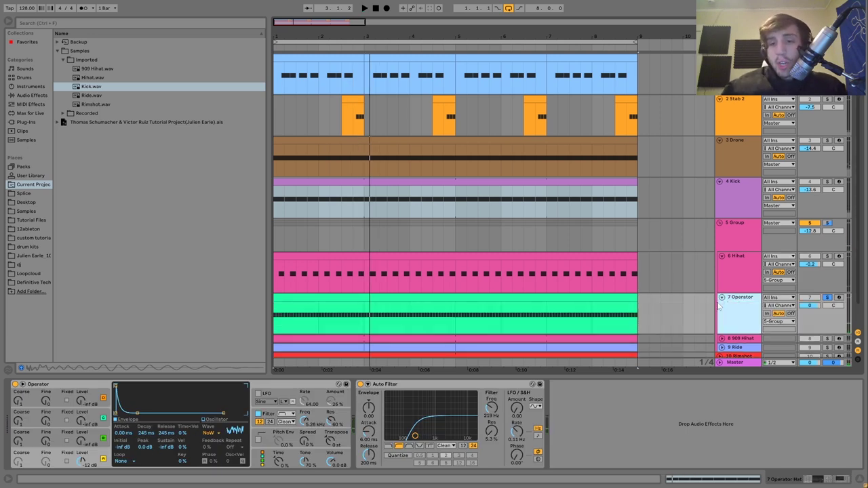
pyautogui.press('space')
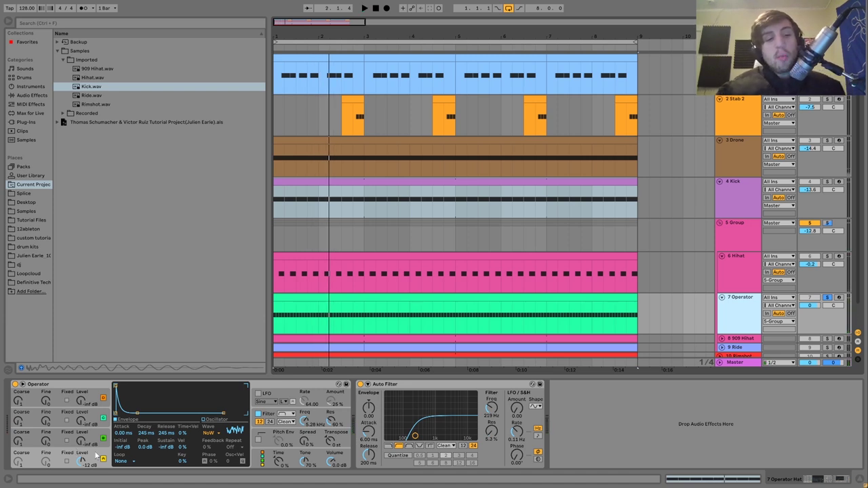
pyautogui.click(260, 416)
pyautogui.press('space')
pyautogui.click(257, 414)
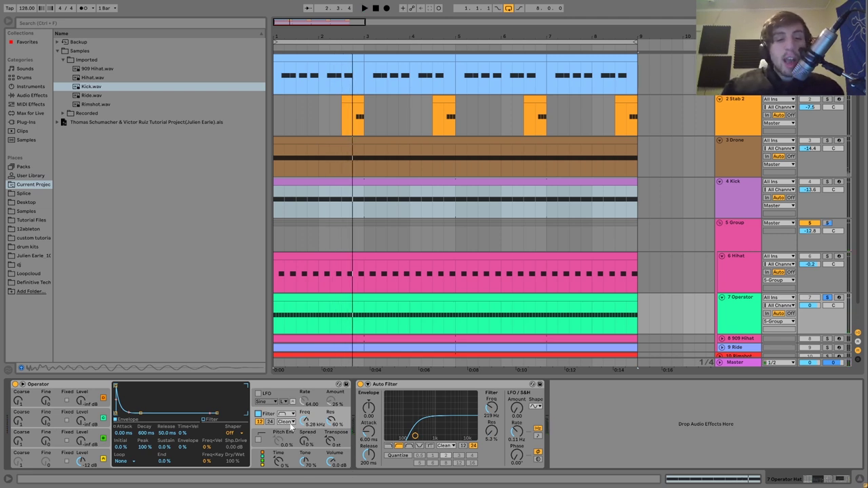
pyautogui.press('space')
pyautogui.press('space')
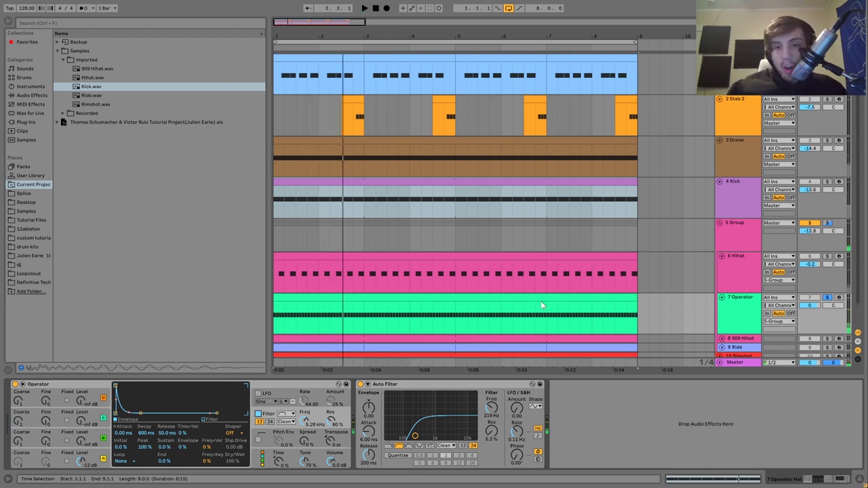
# - Listen to the full arrangement, then solo the 909 Hihat track
pyautogui.scroll(-1, 541, 302)
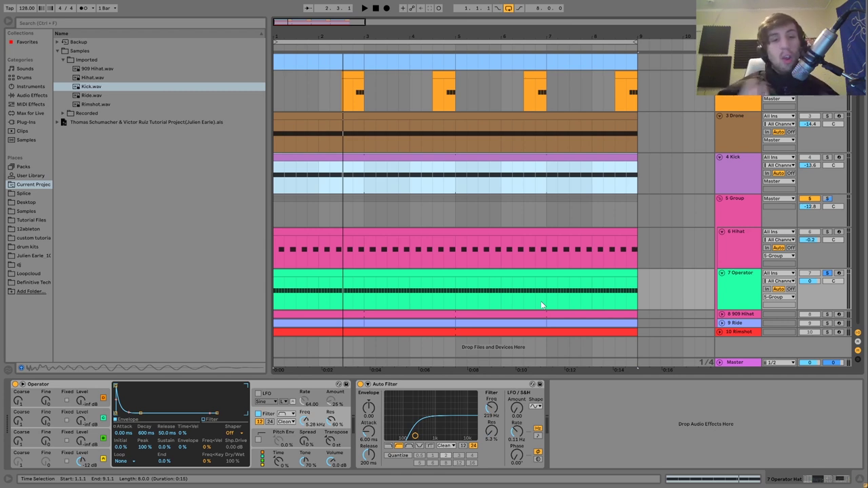
pyautogui.press('space')
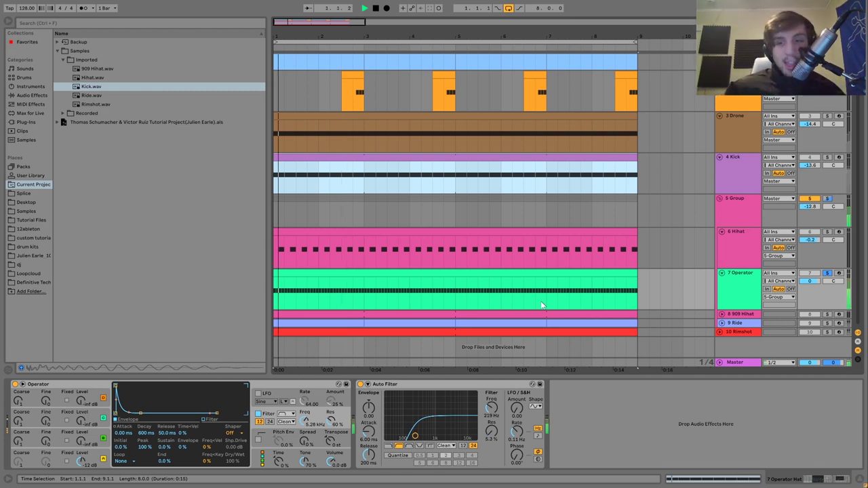
pyautogui.press('space')
pyautogui.click(827, 315)
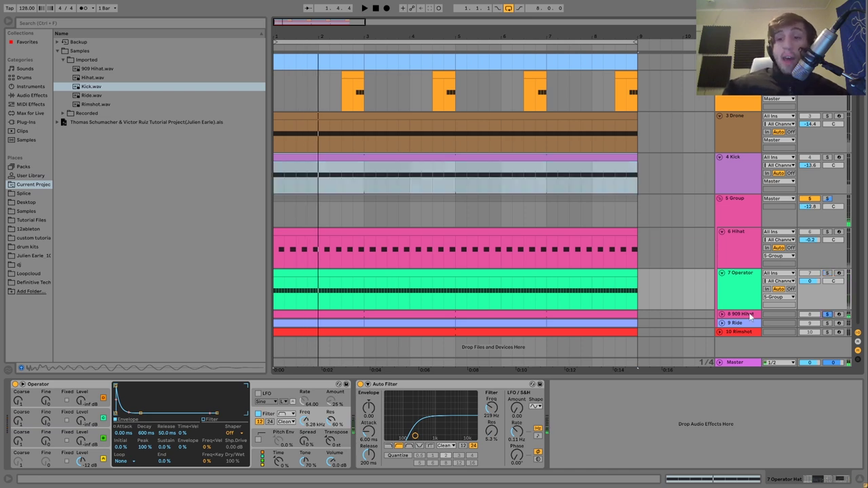
# - Unfold the 909 Hihat track and compare solos, ending with only 909 Hihat soloed
pyautogui.click(746, 314)
pyautogui.press('Right')
pyautogui.scroll(-1, 751, 319)
pyautogui.press('space')
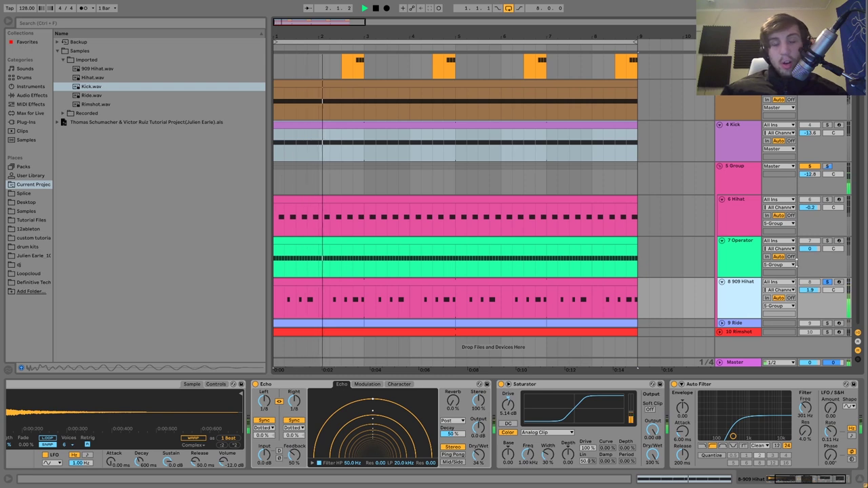
pyautogui.press('space')
pyautogui.click(827, 241)
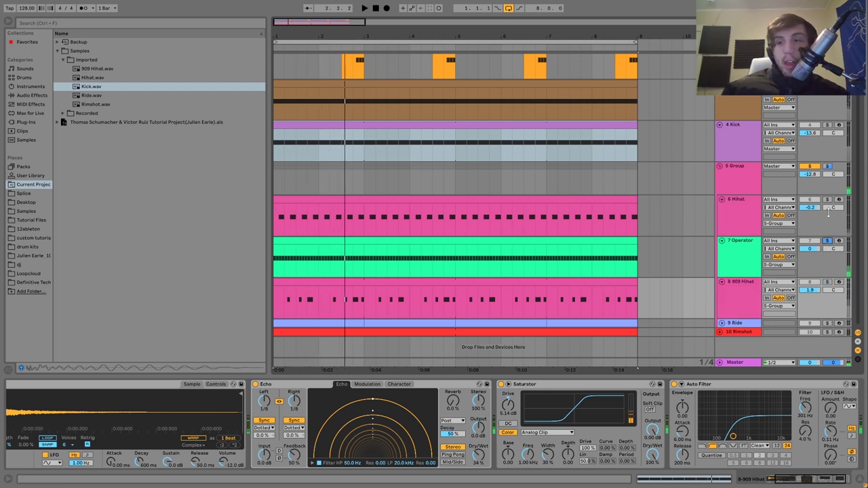
pyautogui.press('space')
pyautogui.click(827, 282)
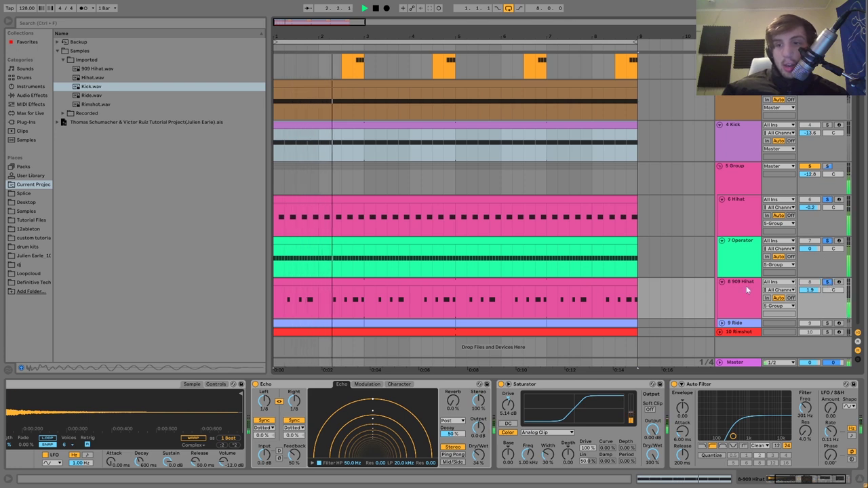
pyautogui.click(830, 299)
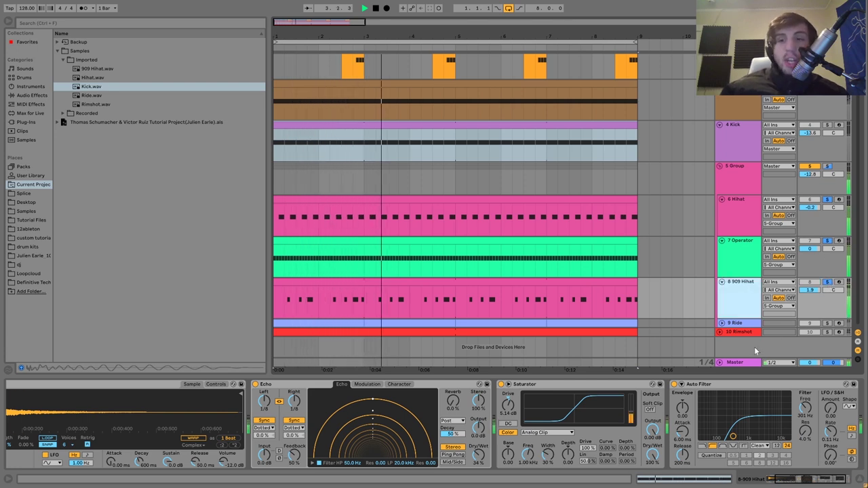
pyautogui.press('space')
pyautogui.click(828, 242)
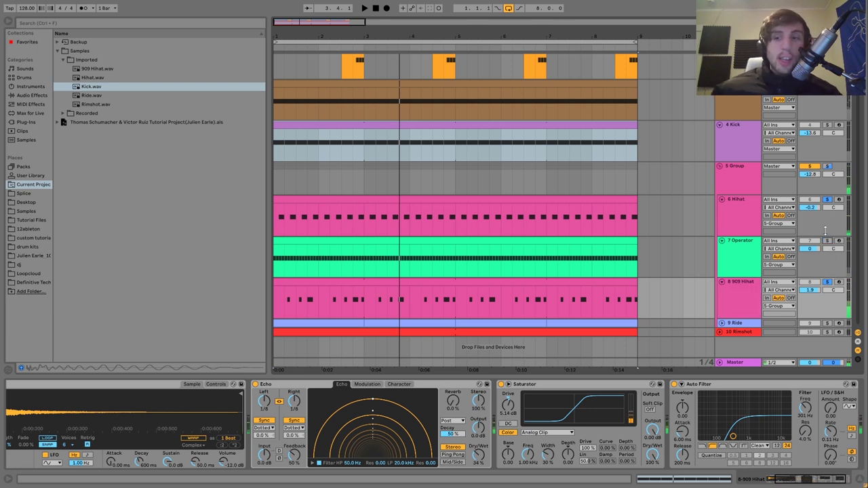
pyautogui.click(827, 201)
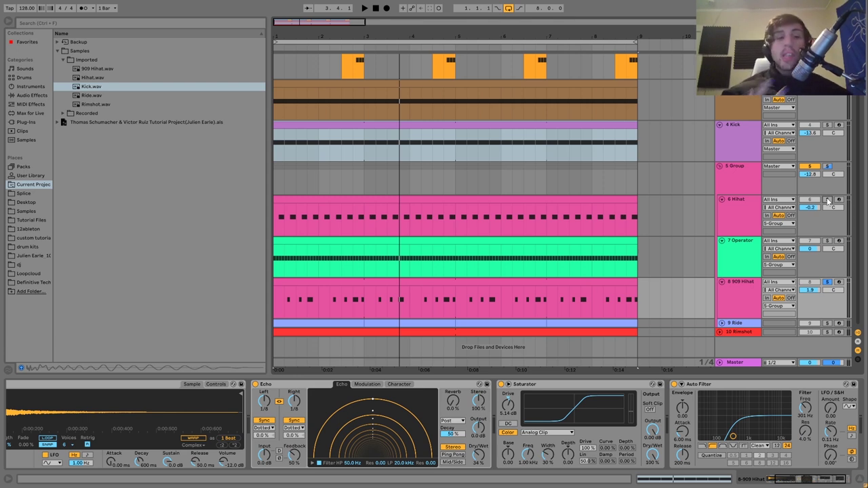
# - Inspect the 909 Hihat's Echo and Saturator effects and audition the hi-hat
pyautogui.click(719, 292)
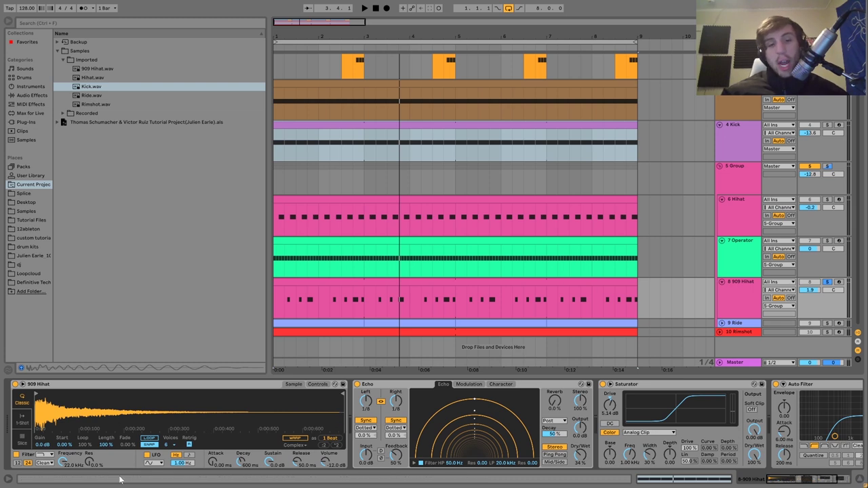
pyautogui.hscroll(3, 357, 428)
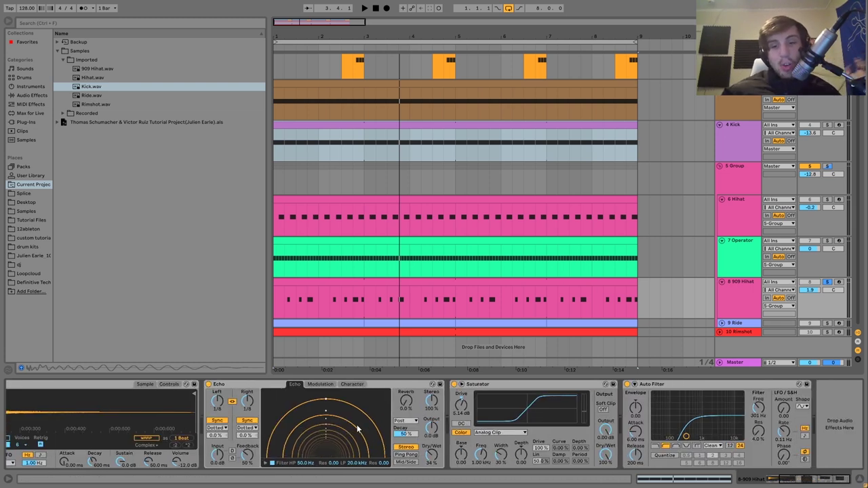
pyautogui.click(522, 386)
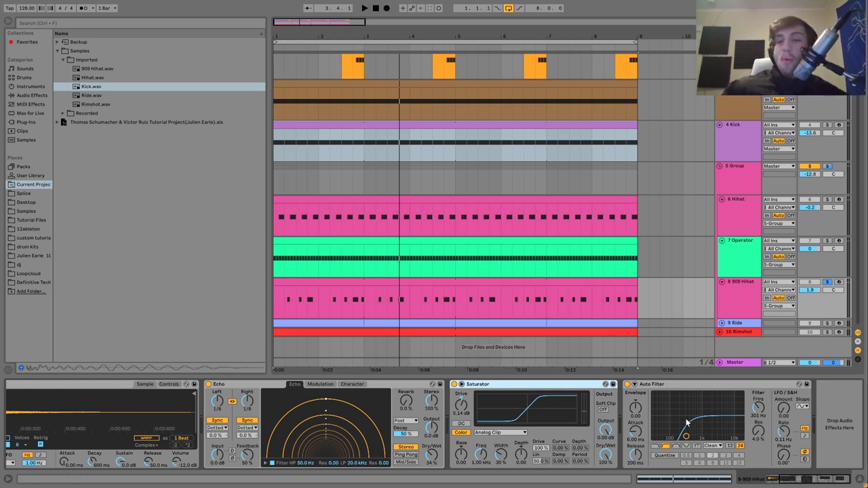
pyautogui.press('space')
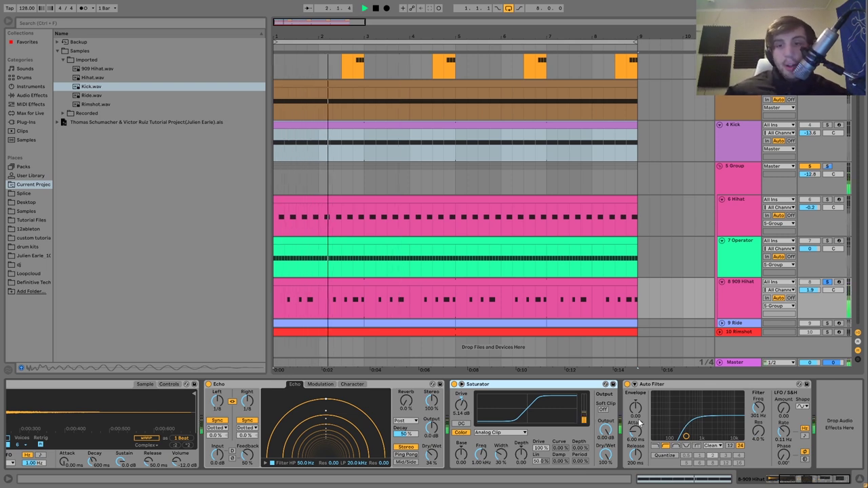
pyautogui.press('space')
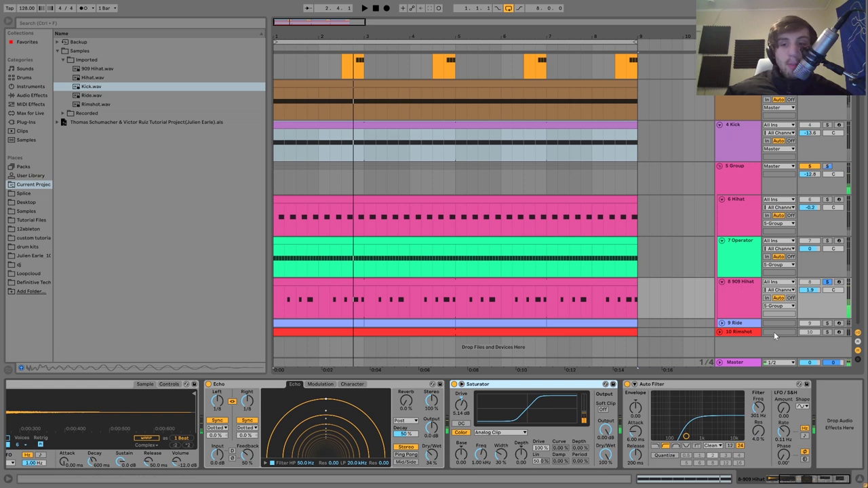
# - Unfold the 9 Ride track, audition it and view its clip's notes
pyautogui.click(747, 324)
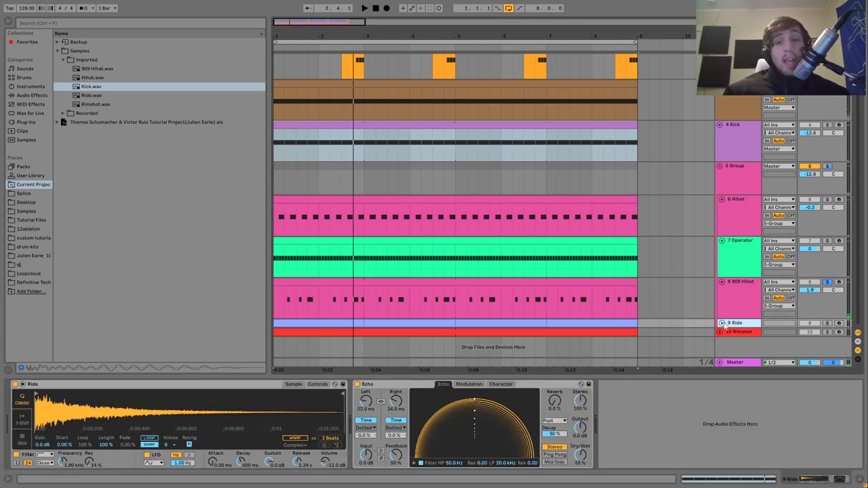
pyautogui.click(723, 324)
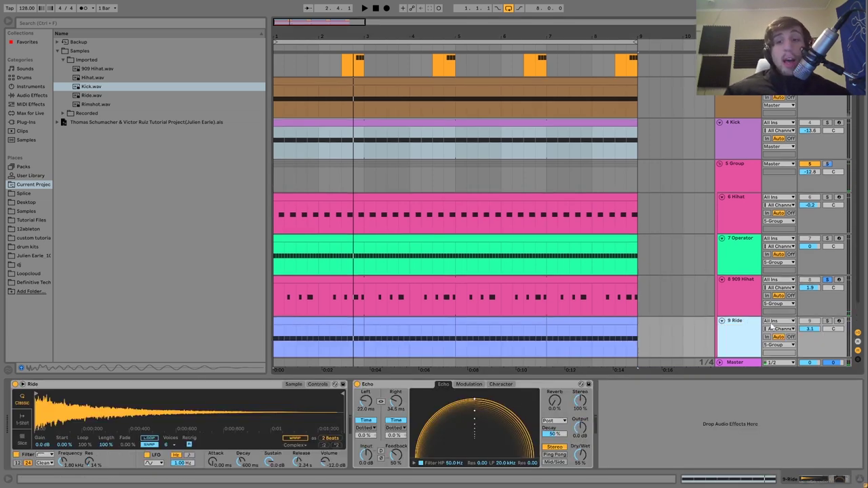
pyautogui.click(746, 330)
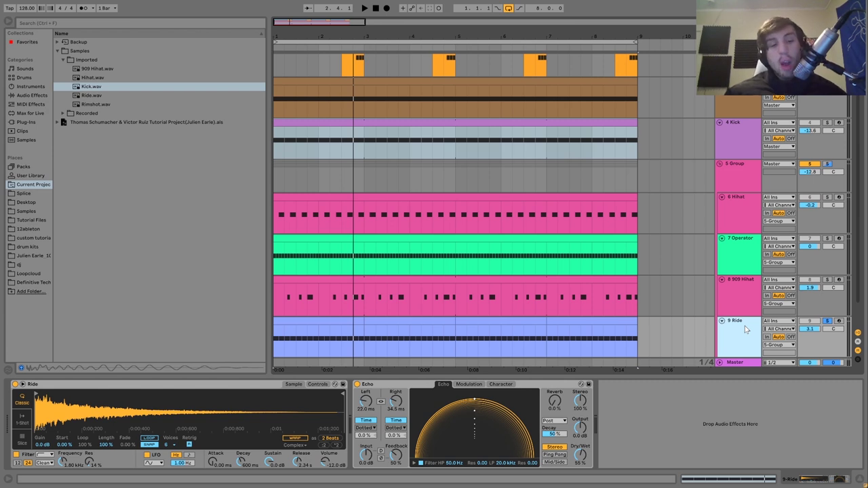
pyautogui.press('space')
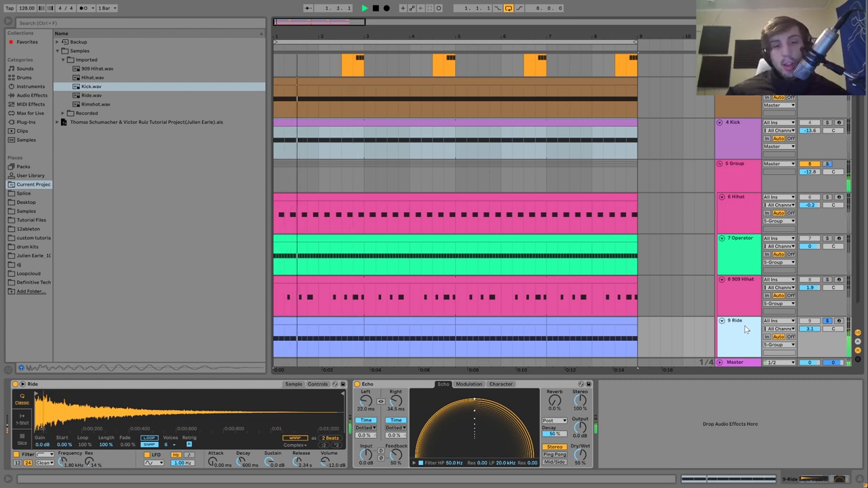
pyautogui.press('space')
pyautogui.doubleClick(340, 322)
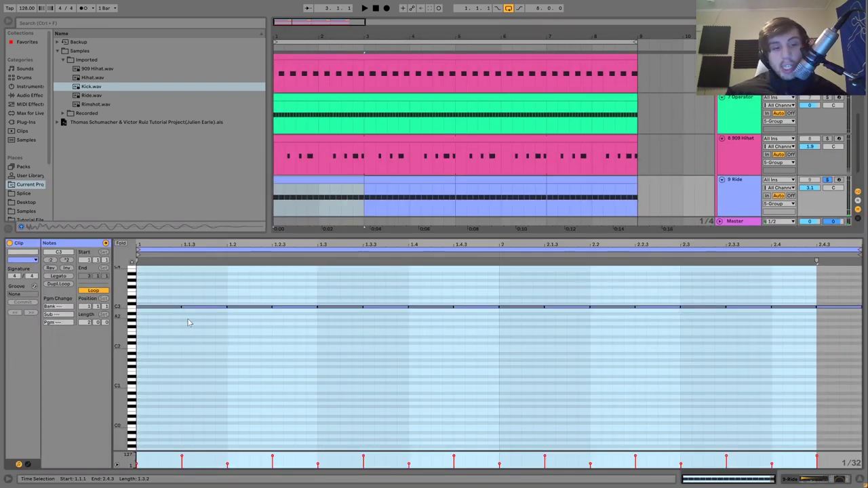
pyautogui.click(804, 482)
# - Compare the Ride with Echo off and on, unsolo Ride, then select the 5 Group track
pyautogui.click(357, 385)
pyautogui.press('space')
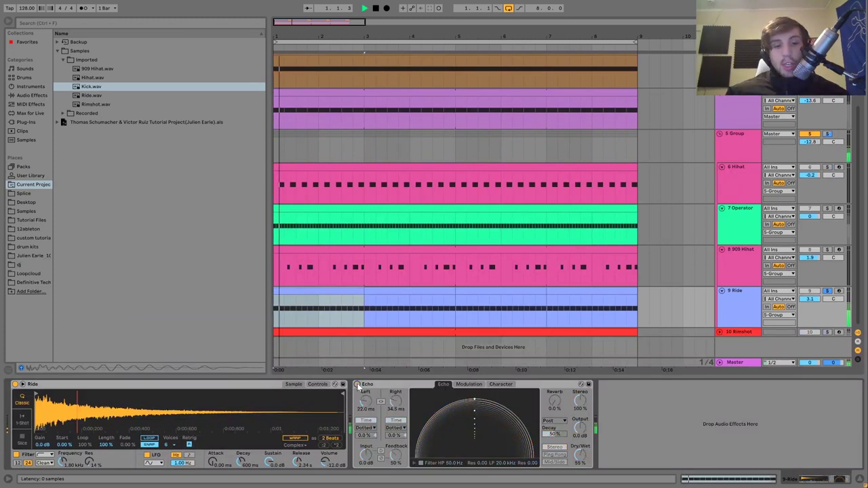
pyautogui.click(357, 385)
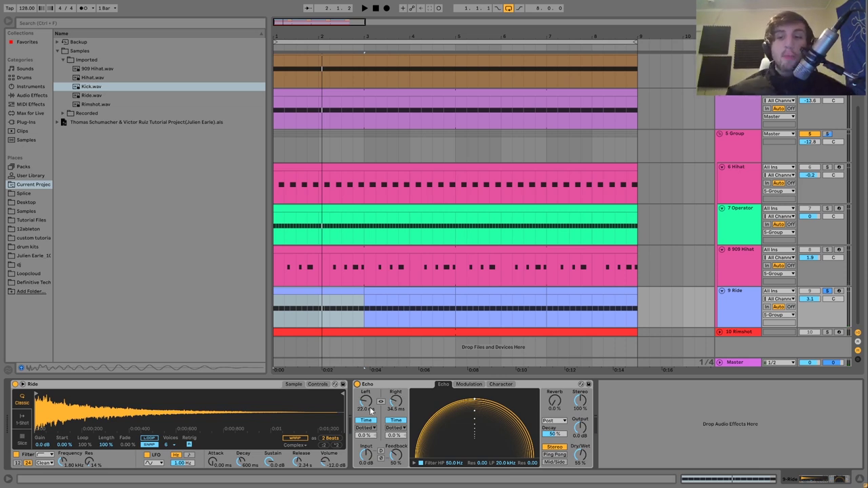
pyautogui.press('space')
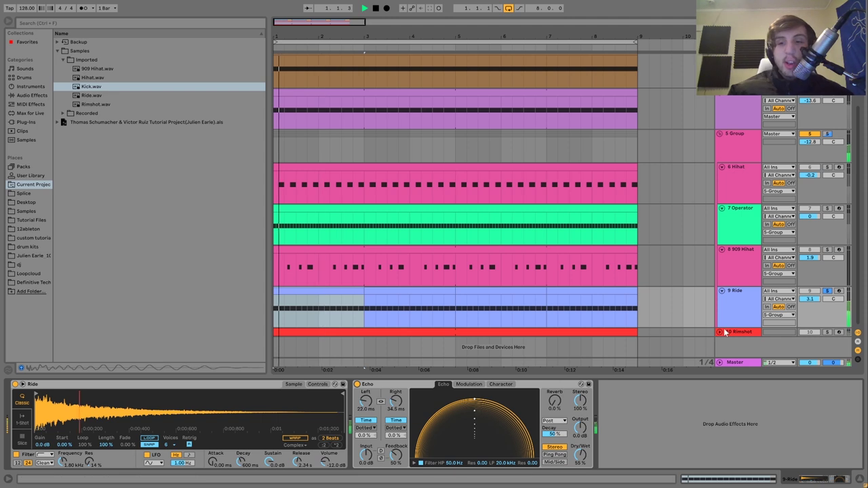
pyautogui.click(828, 291)
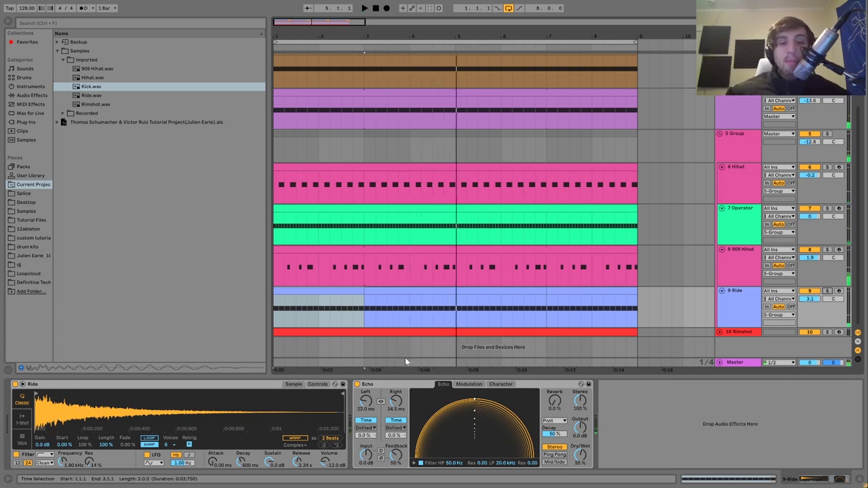
pyautogui.click(358, 385)
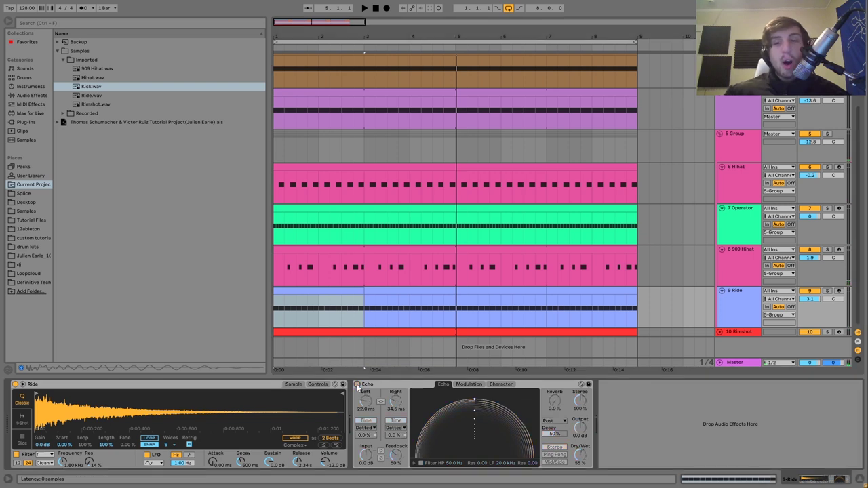
pyautogui.press('space')
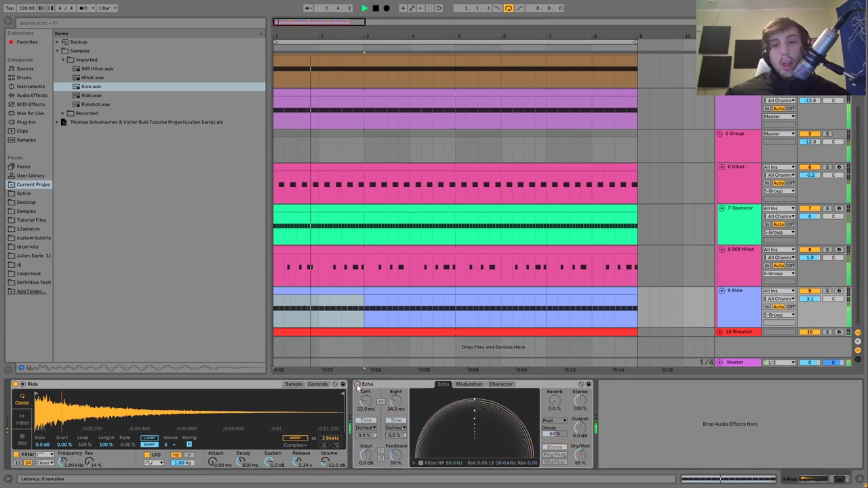
pyautogui.press('space')
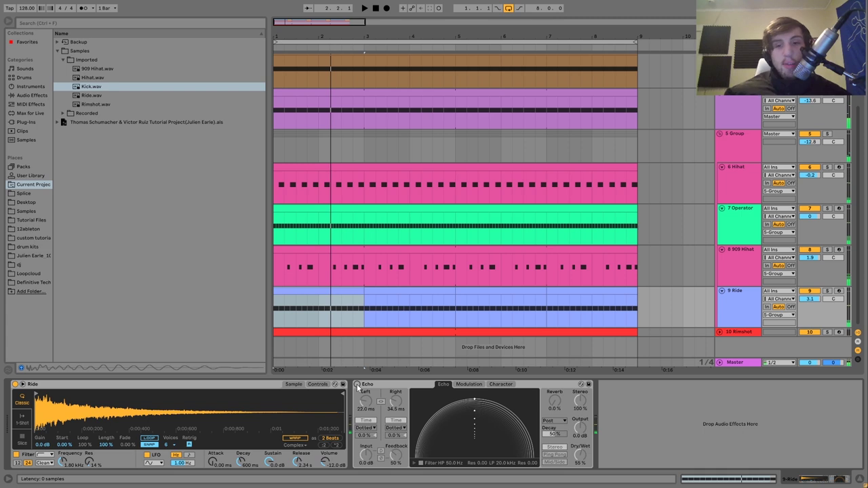
pyautogui.click(357, 385)
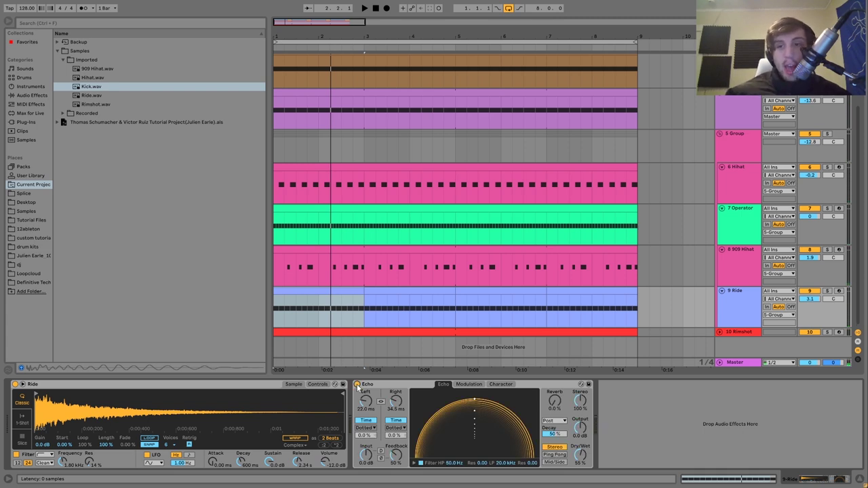
pyautogui.press('space')
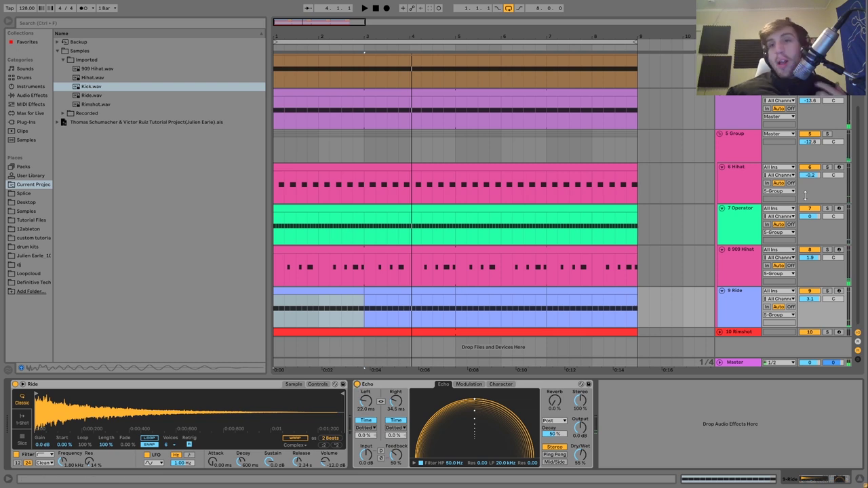
pyautogui.click(740, 146)
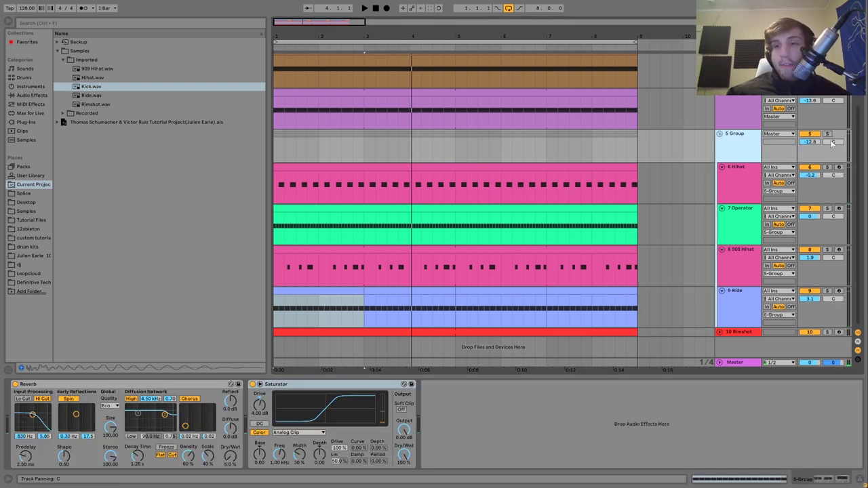
# - Solo the hi-hat group and compare it with Reverb and Saturator bypassed, then restore them
pyautogui.click(827, 134)
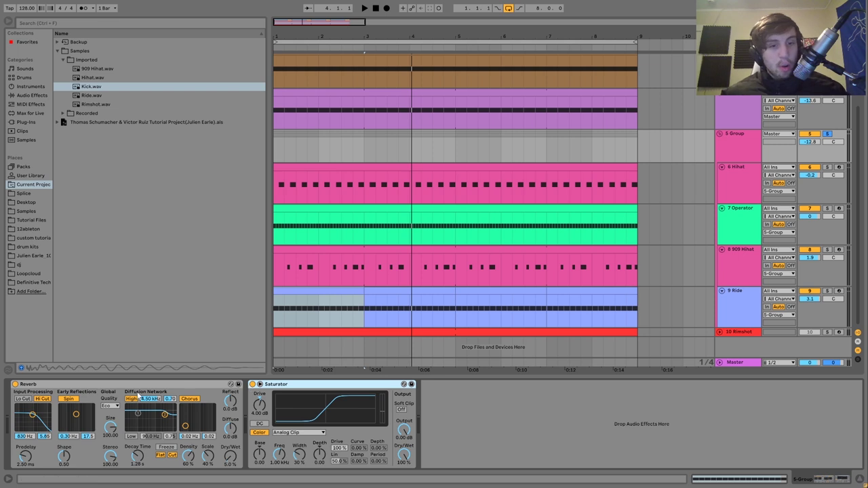
pyautogui.click(15, 384)
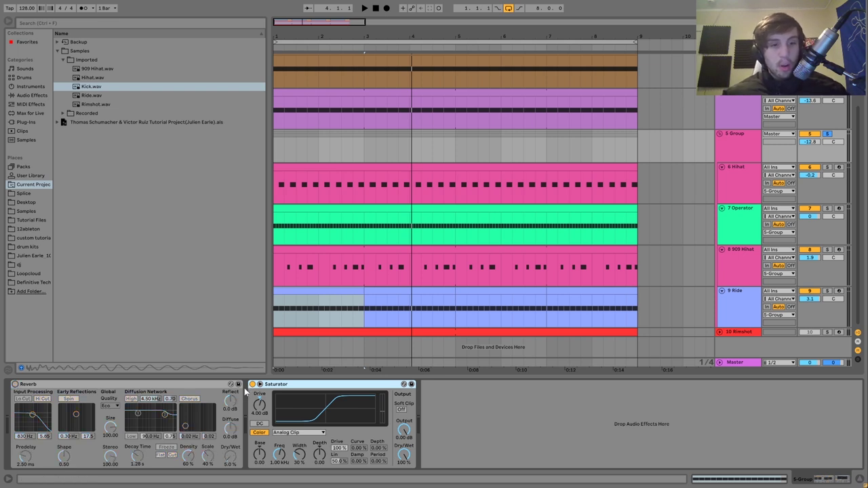
pyautogui.click(252, 384)
pyautogui.press('space')
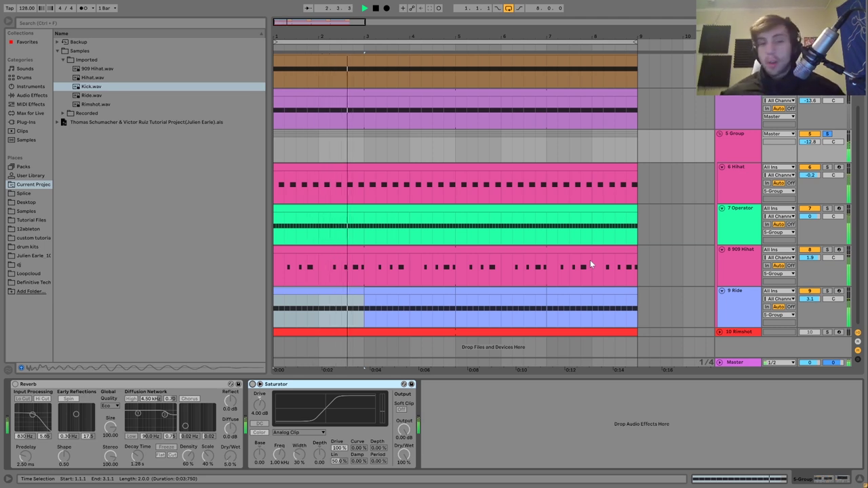
pyautogui.hotkey('ctrl', 'z')
pyautogui.hotkey('ctrl', 'z')
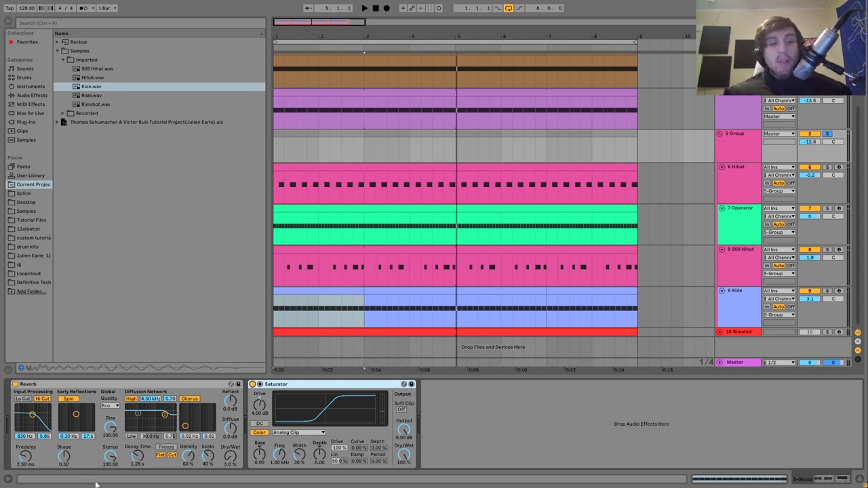
# - Audition the arrangement again with the 5 Group track selected
pyautogui.press('space')
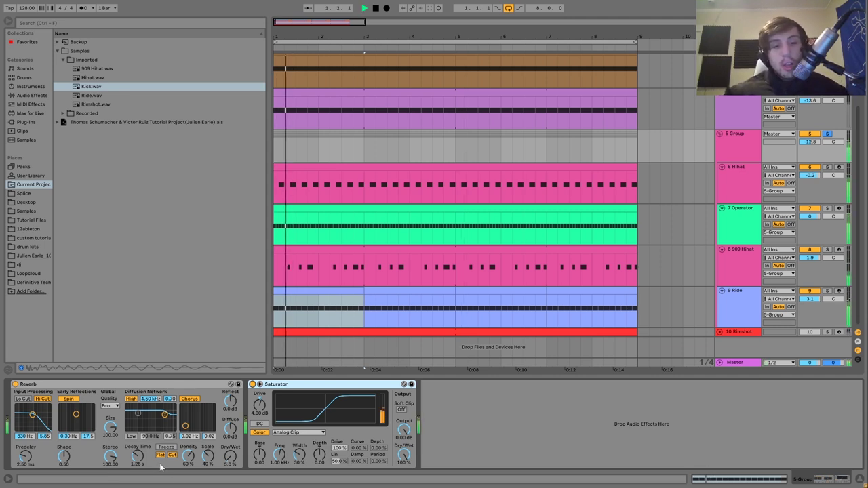
pyautogui.press('space')
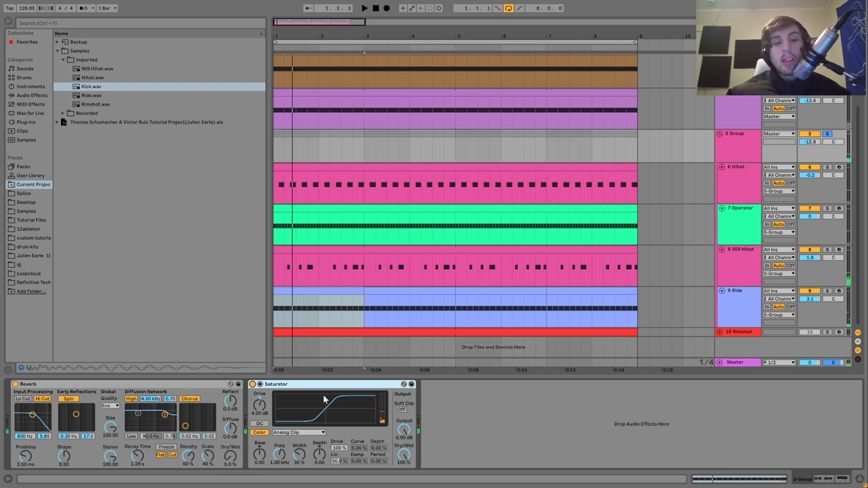
pyautogui.press('space')
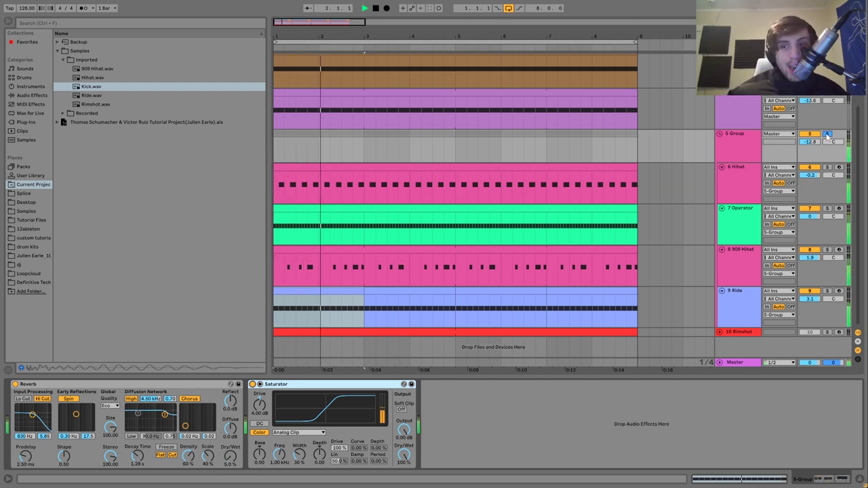
pyautogui.click(743, 138)
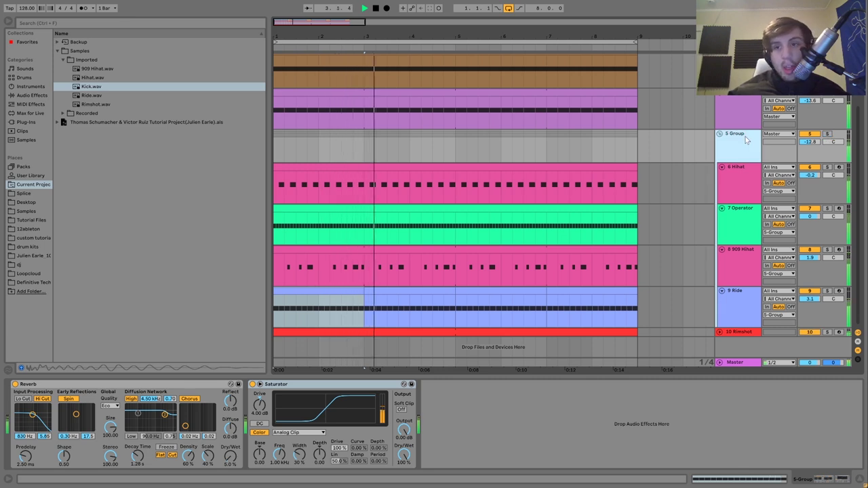
pyautogui.press('space')
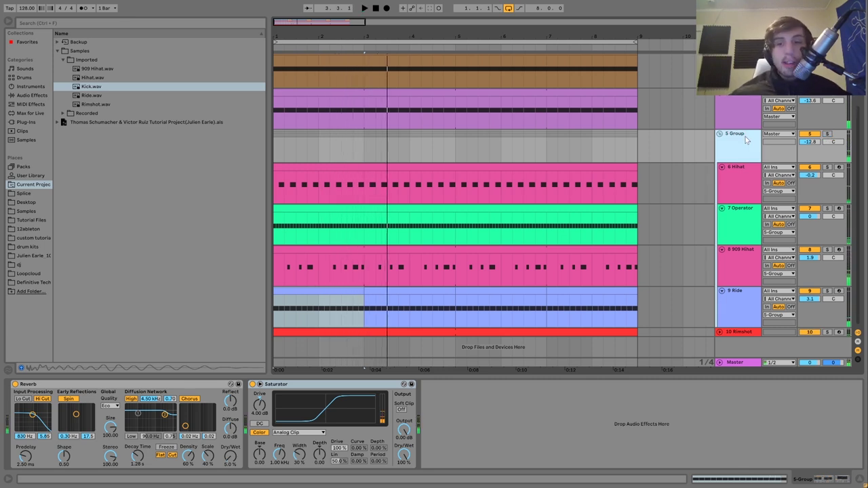
pyautogui.press('space')
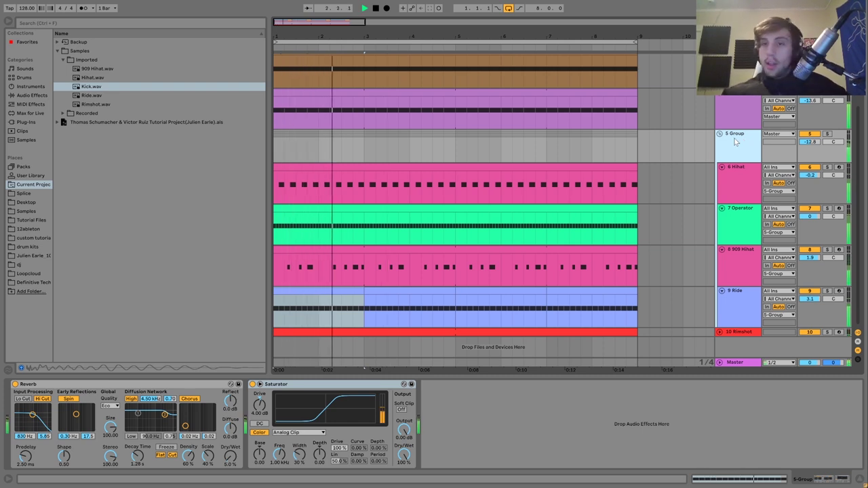
pyautogui.press('space')
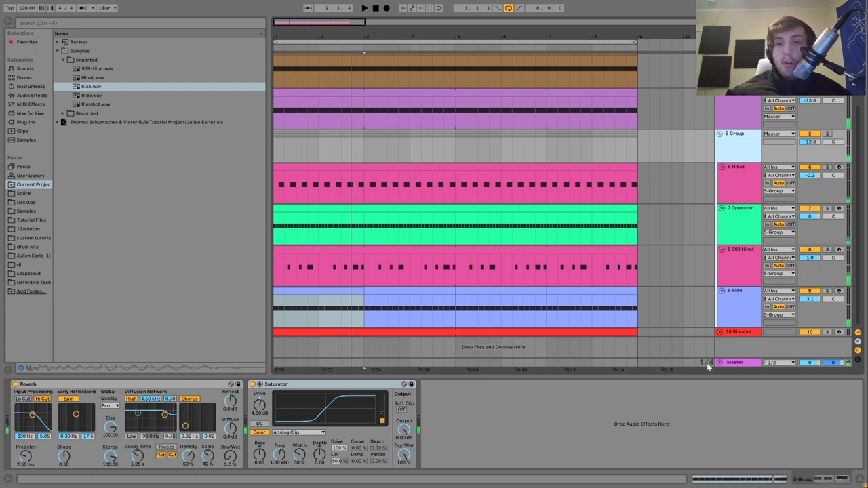
# - Unfold and solo the 10 Rimshot track and play its hits alone
pyautogui.click(720, 331)
pyautogui.click(726, 332)
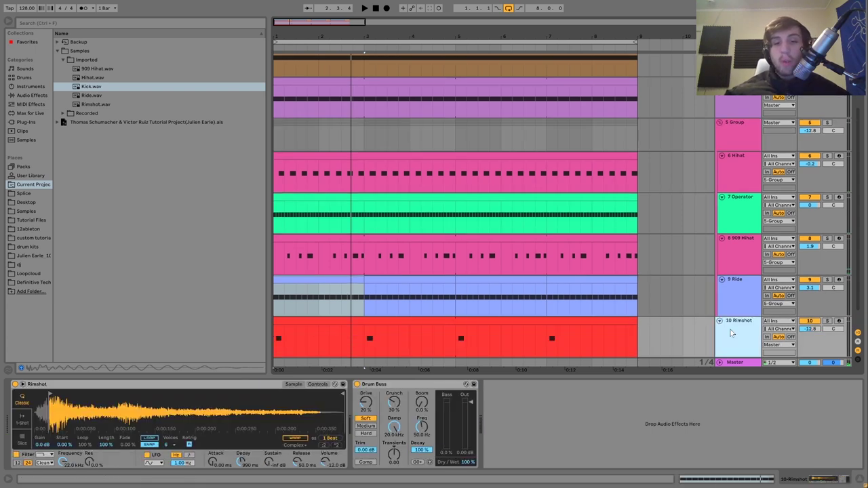
pyautogui.click(827, 322)
pyautogui.press('space')
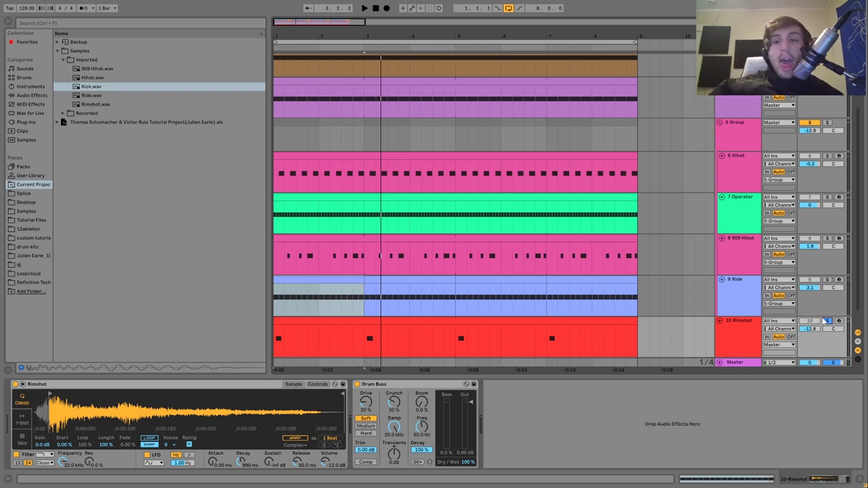
# - Audition the soloed rimshot, then pick the Rimshot.wav sample in the browser
pyautogui.scroll(3, 823, 319)
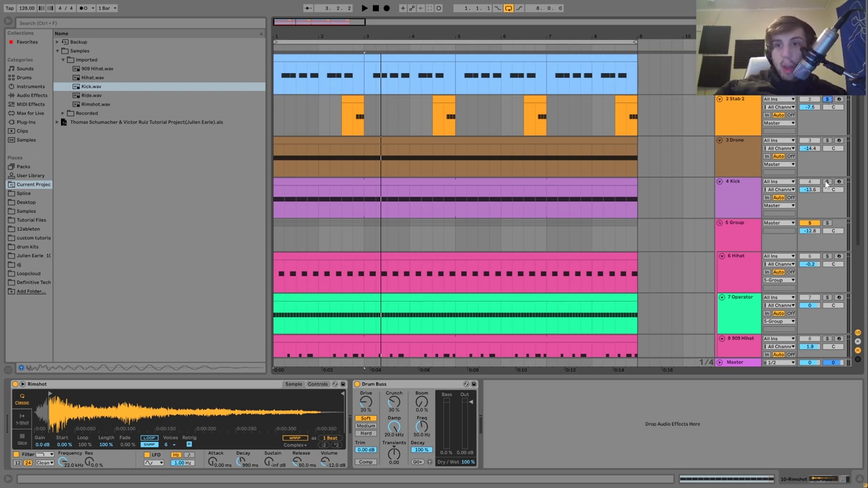
pyautogui.press('space')
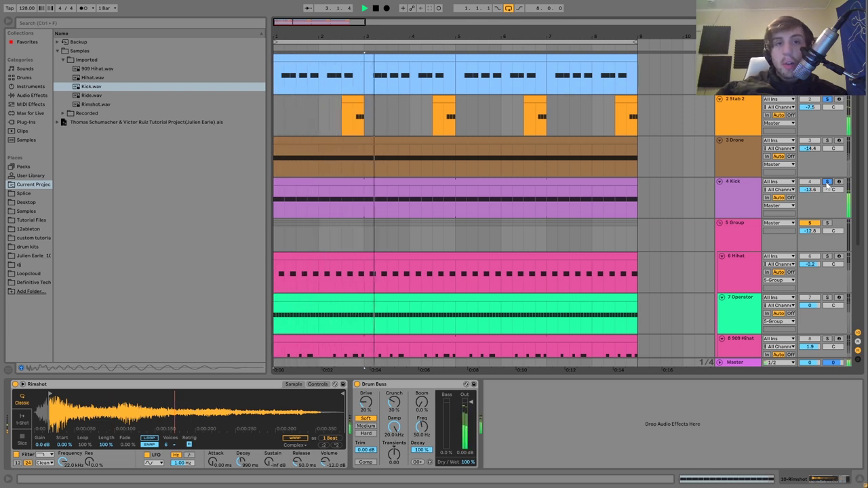
pyautogui.press('space')
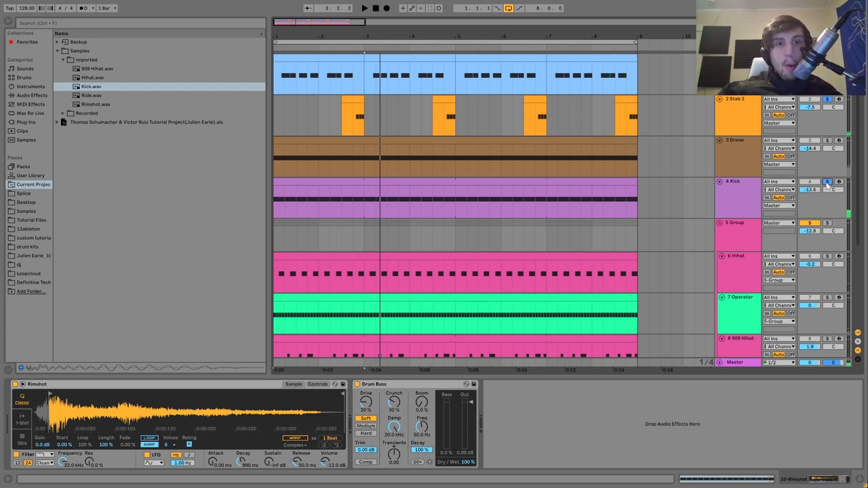
pyautogui.press('space')
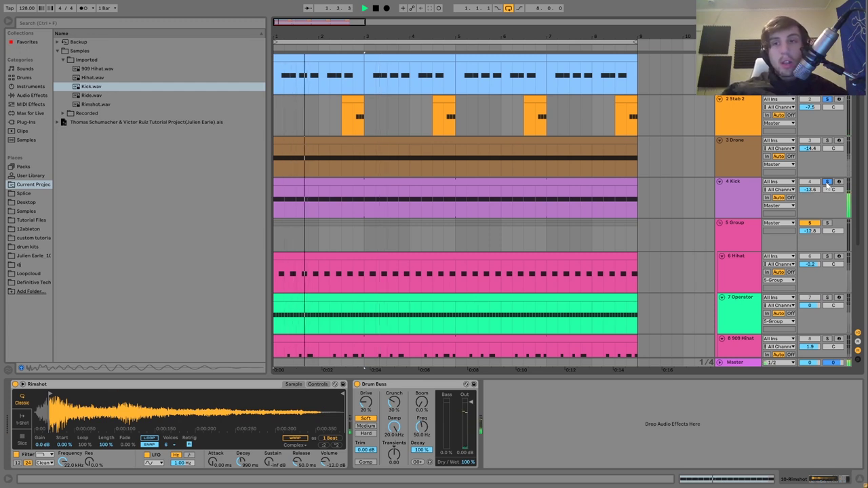
pyautogui.scroll(-3, 828, 184)
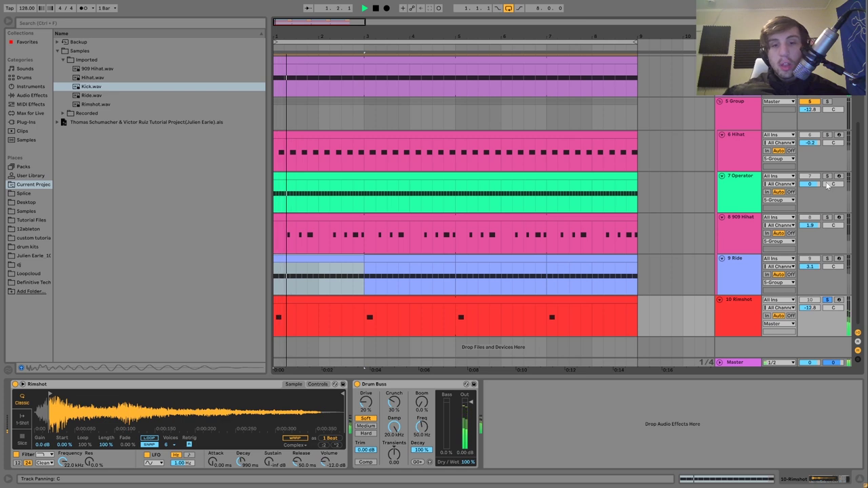
pyautogui.press('space')
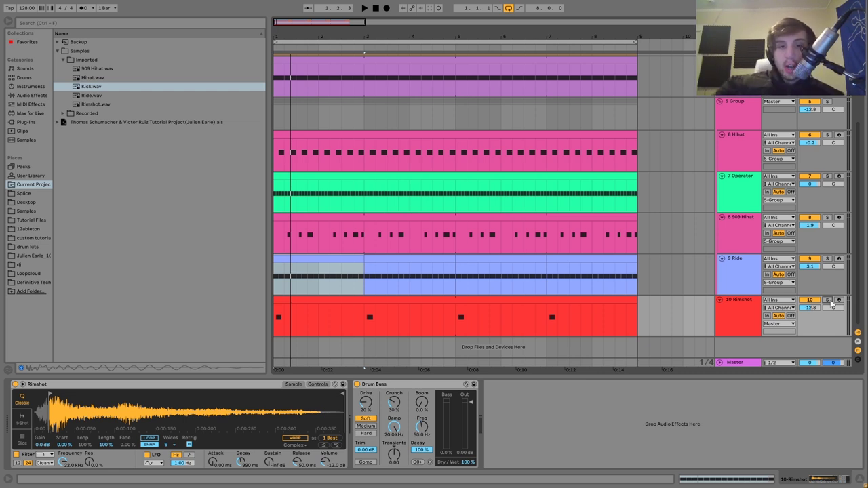
pyautogui.press('space')
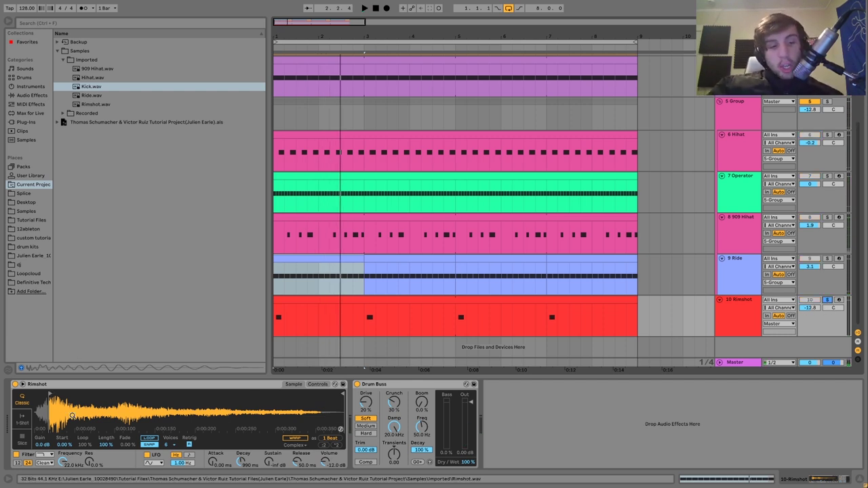
pyautogui.click(105, 103)
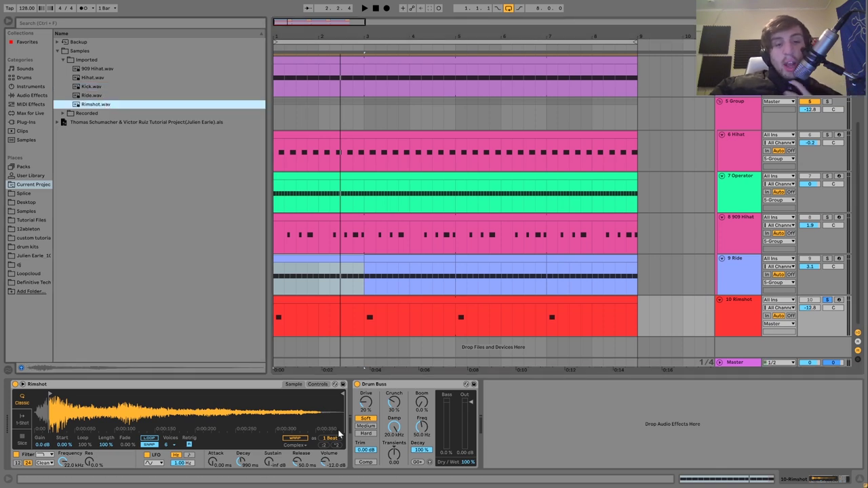
# - Show the Rimshot Simpler's filter, LFO and envelope controls, then unsolo Rimshot while playing
pyautogui.press('space')
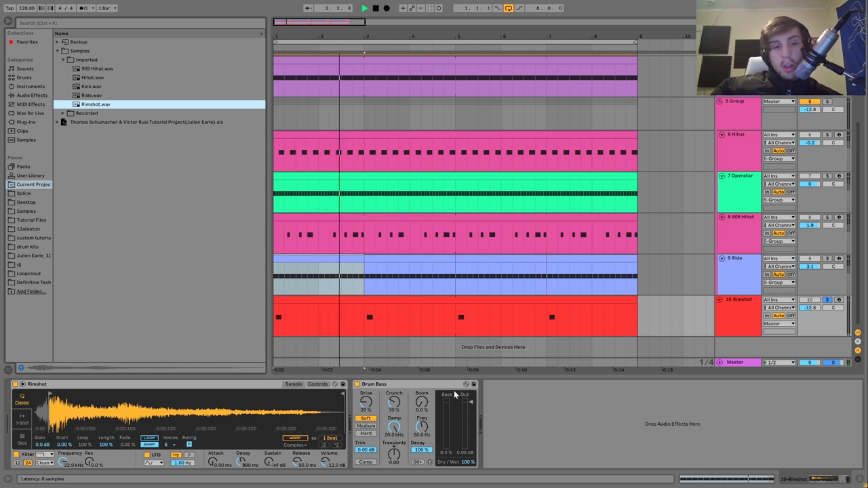
pyautogui.press('space')
pyautogui.click(315, 388)
pyautogui.click(317, 385)
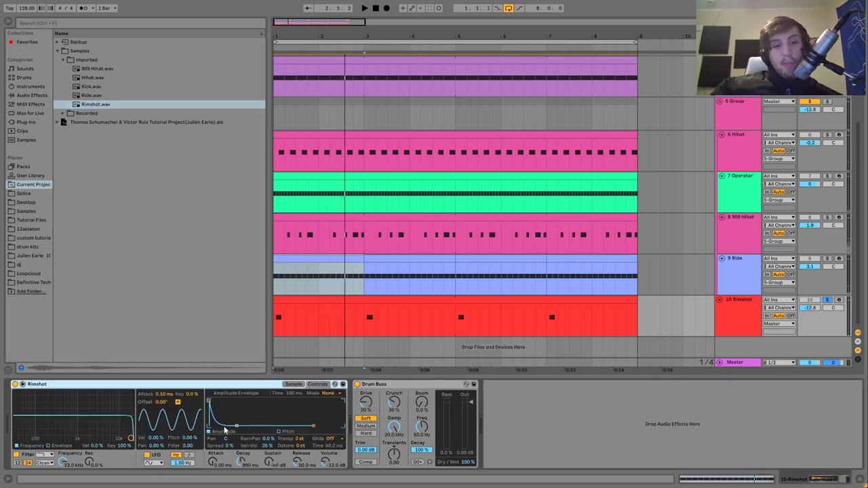
pyautogui.press('space')
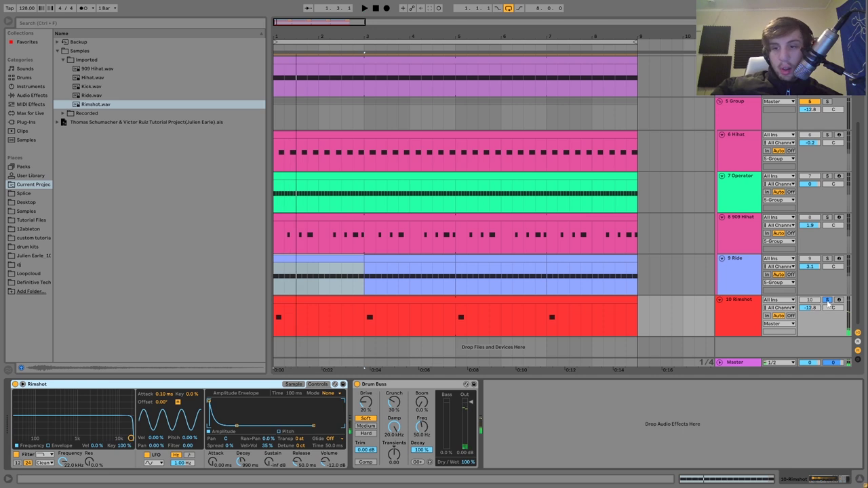
pyautogui.click(827, 301)
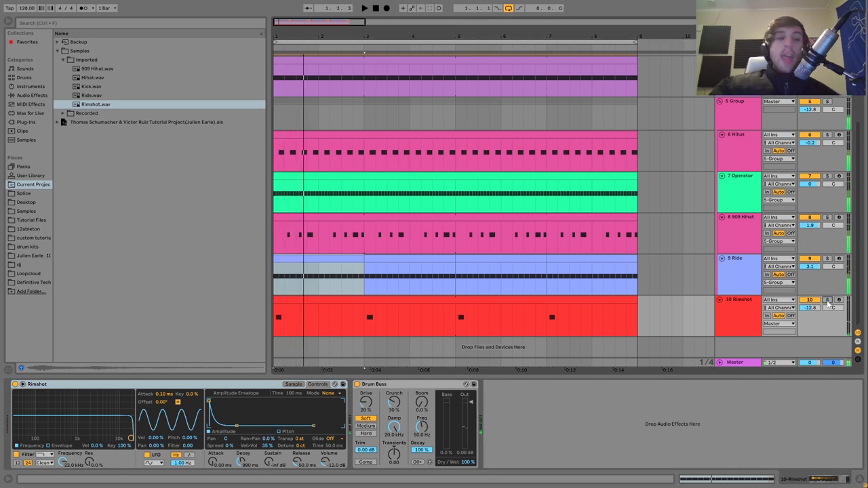